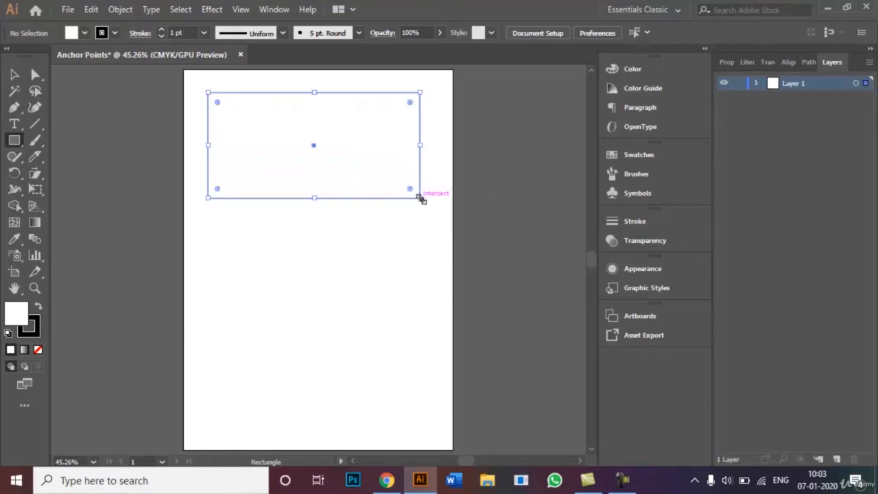
- Duplicate the rectangle twice, placing the copies directly below the original in an evenly spaced, aligned vertical column
click(15, 75)
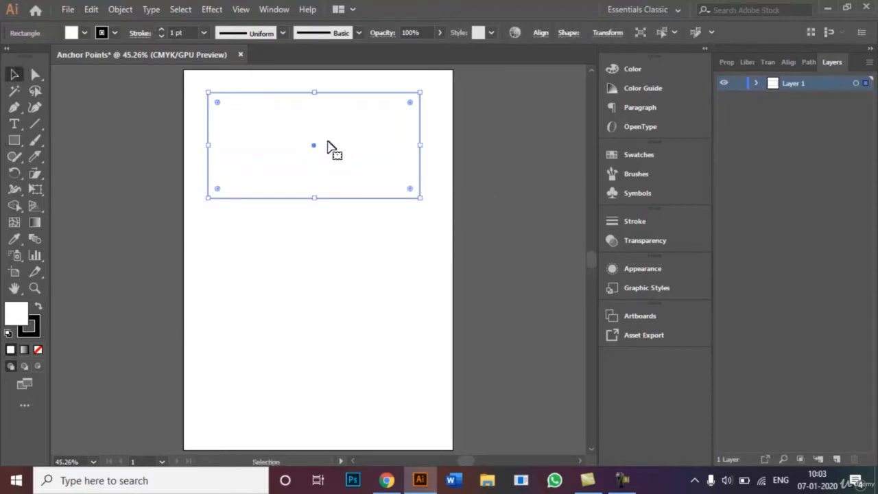
drag(313, 146, 313, 264)
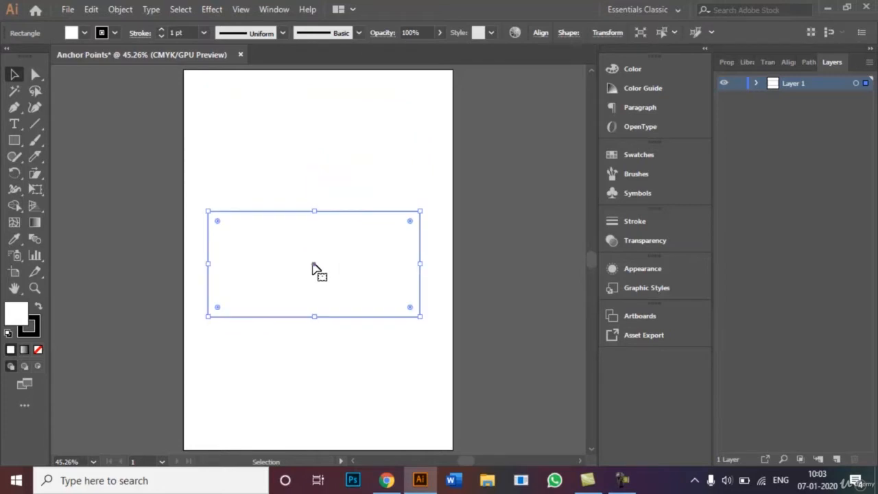
key(ctrl+z)
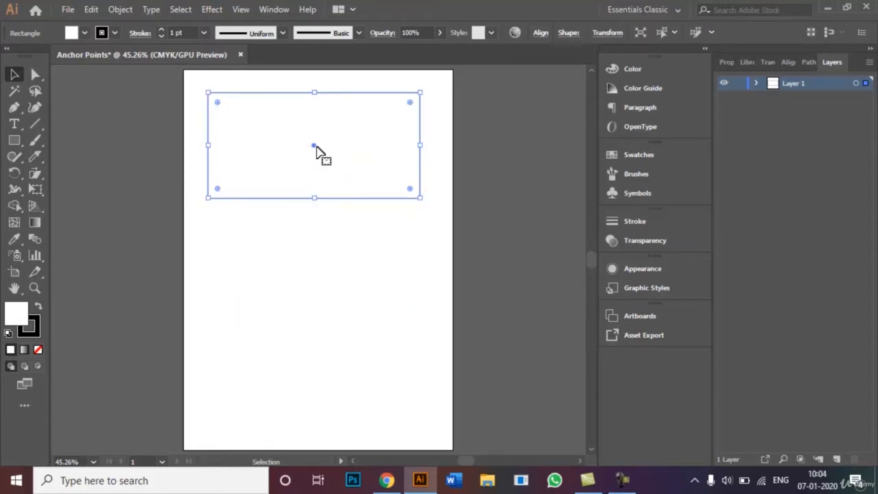
drag(313, 147, 312, 261)
key(ctrl+z)
key(ctrl+shift+z)
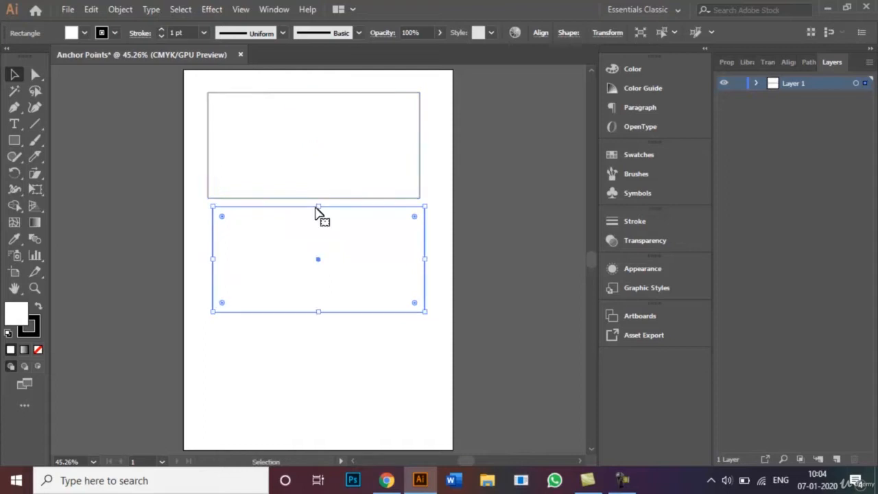
drag(320, 262, 314, 379)
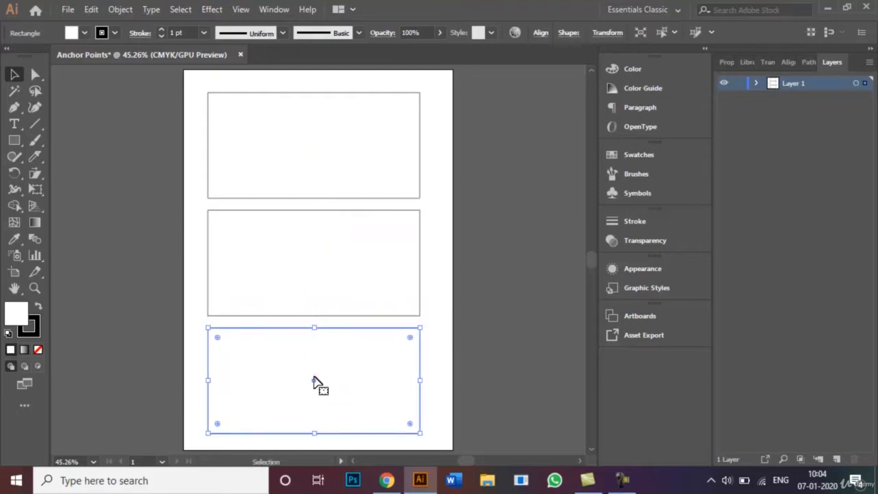
click(436, 336)
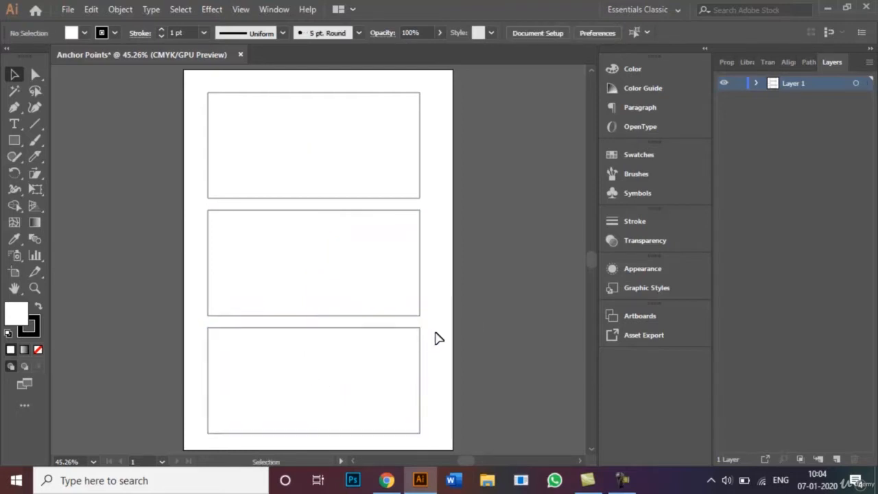
click(219, 163)
click(267, 236)
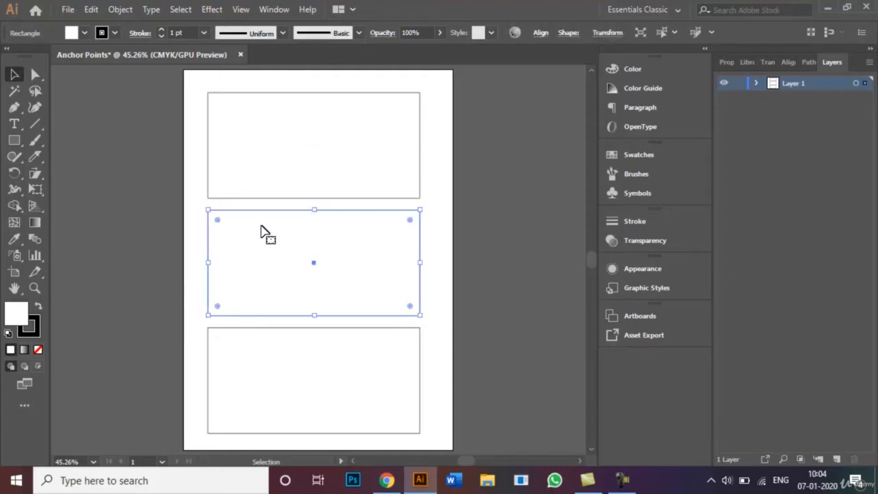
shift+click(272, 357)
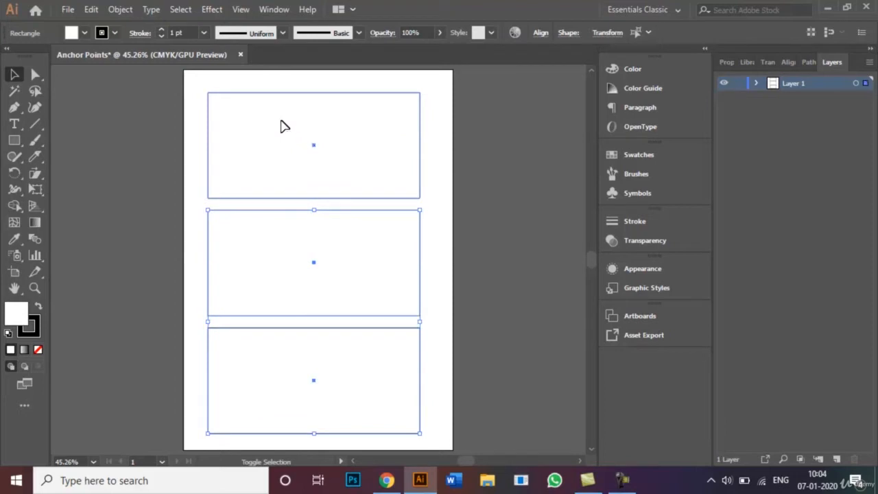
click(201, 137)
- Fill the uppermost of the three rectangles with the red swatch
click(237, 144)
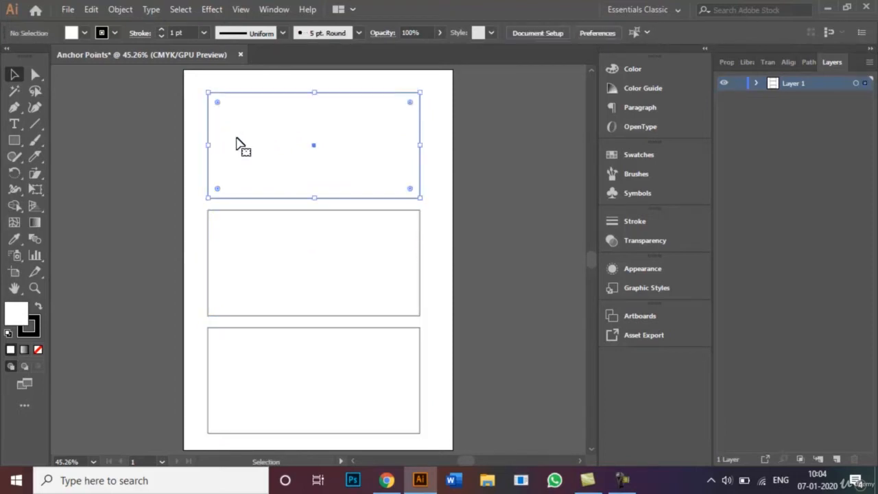
click(82, 33)
click(47, 55)
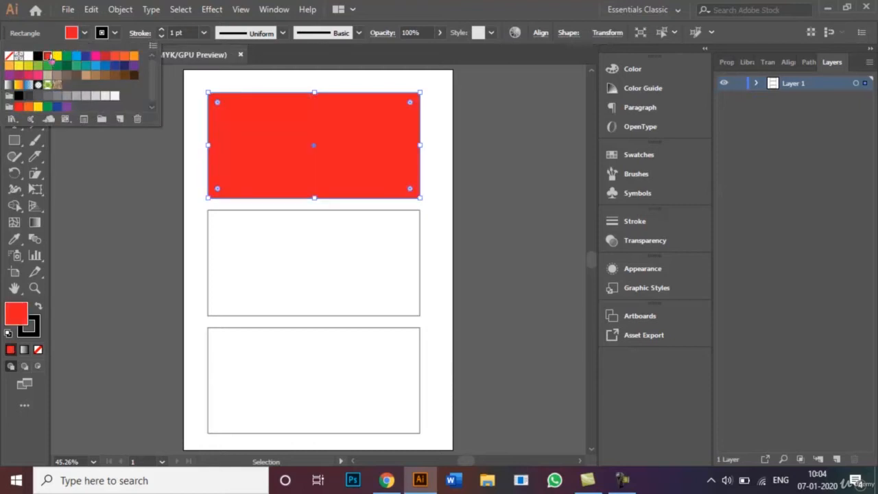
click(190, 230)
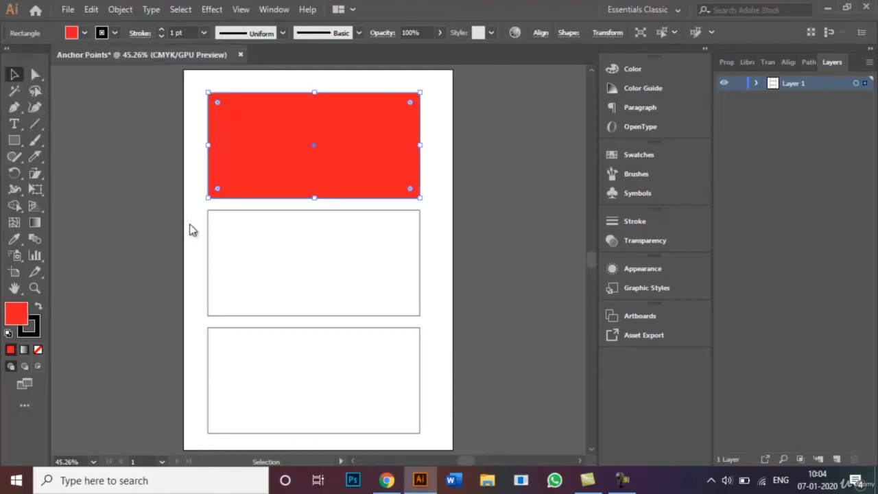
- Fill the middle rectangle with the yellow swatch
click(241, 245)
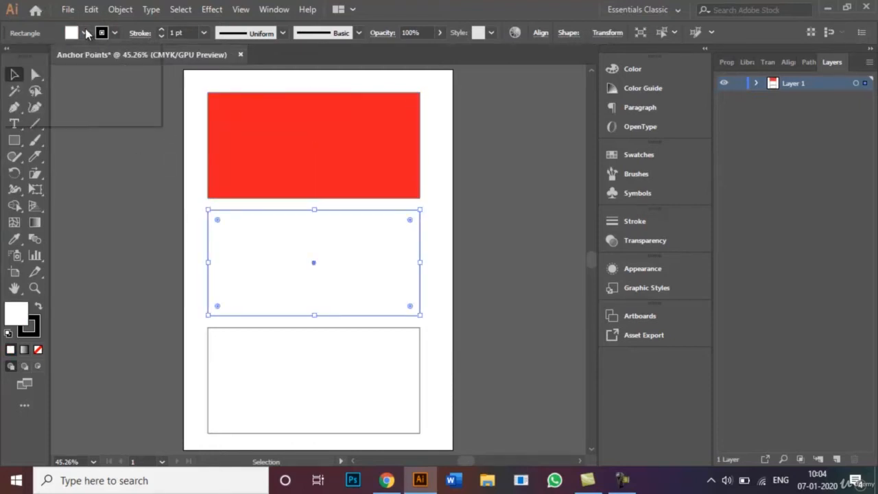
click(83, 33)
click(58, 56)
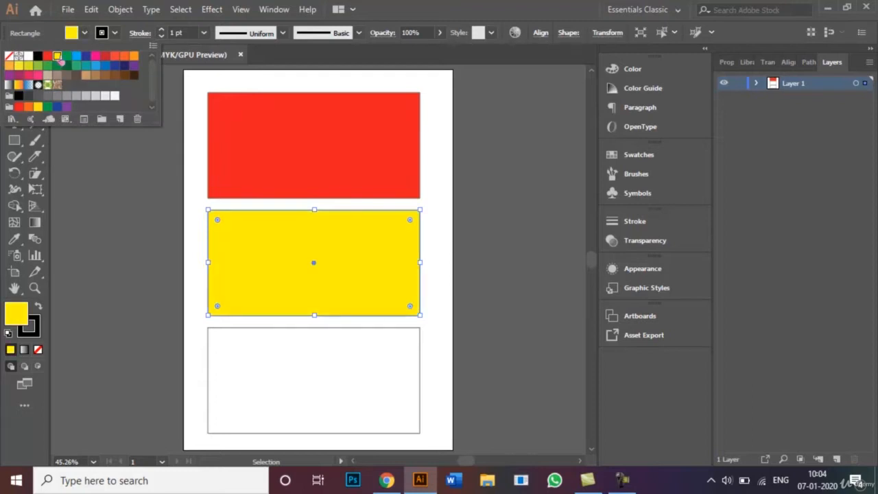
click(198, 291)
- Fill the lowest rectangle with the green swatch and deselect it
click(241, 358)
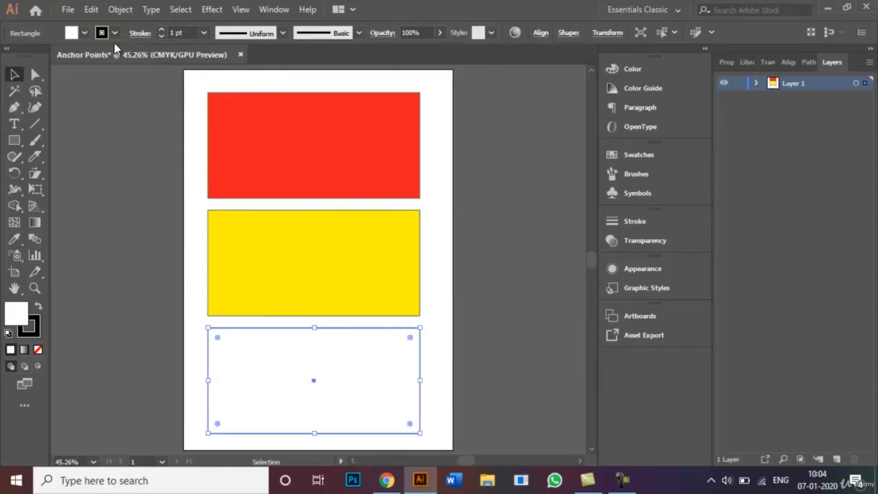
click(84, 32)
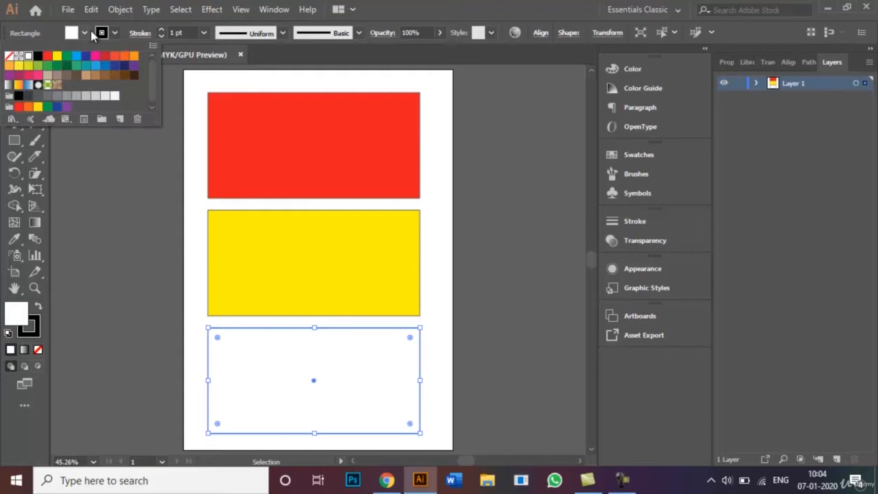
click(66, 57)
click(433, 192)
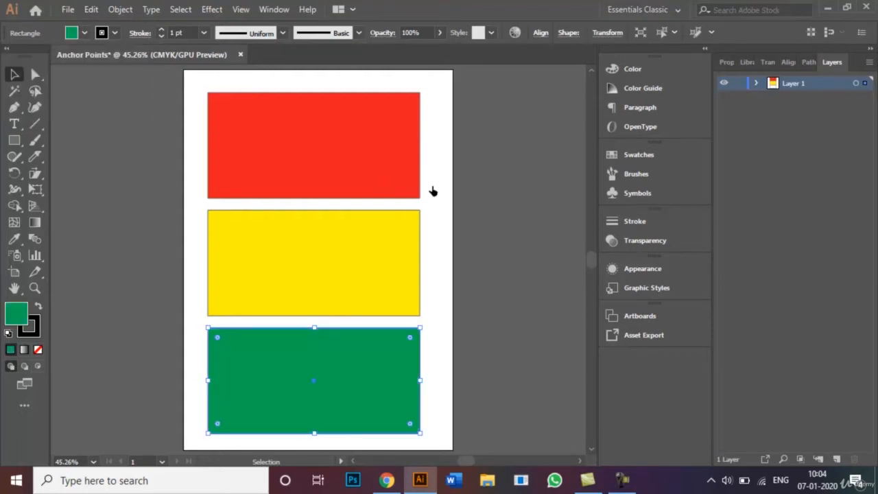
click(484, 210)
- Add four anchor points spaced along the top edge of the red rectangle with the Add Anchor Point tool
click(337, 133)
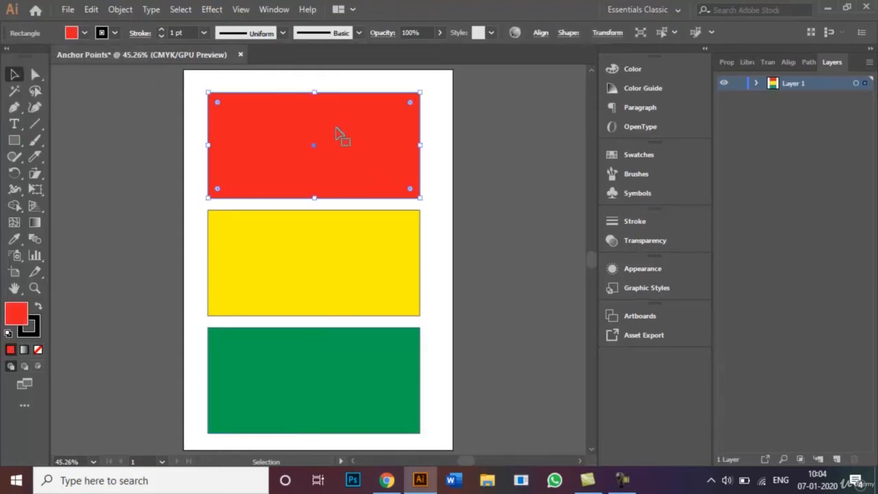
click(15, 108)
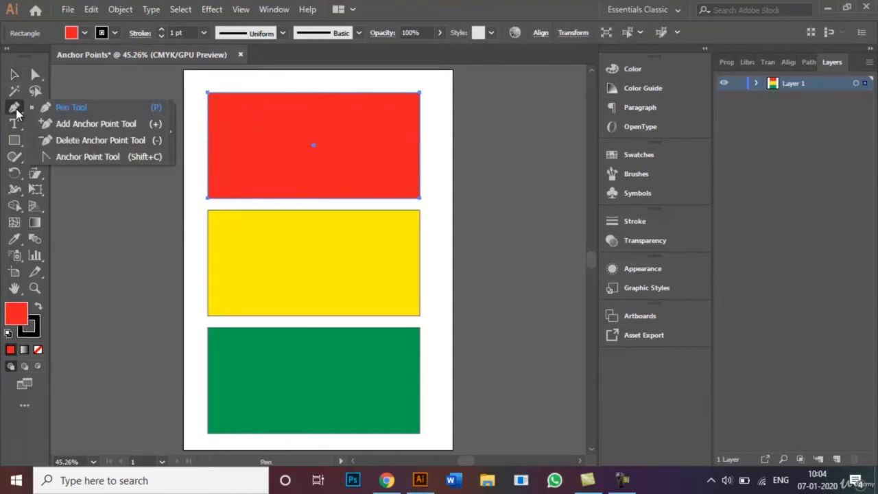
click(59, 129)
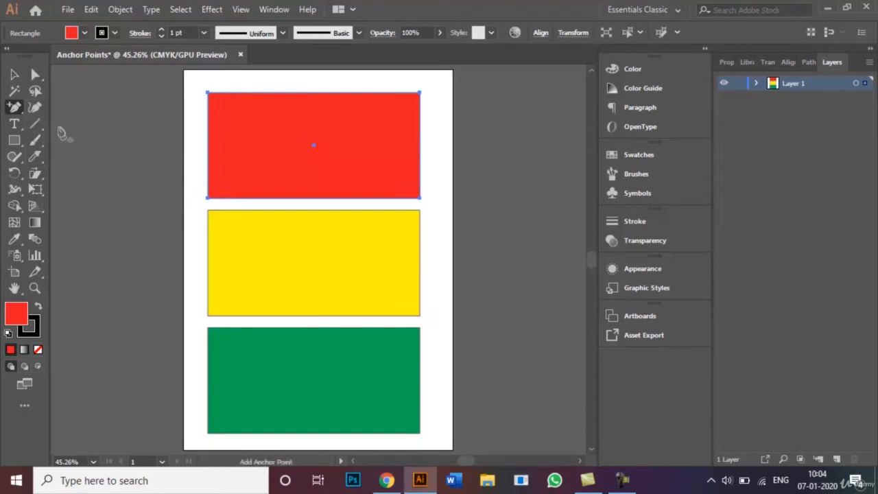
click(242, 92)
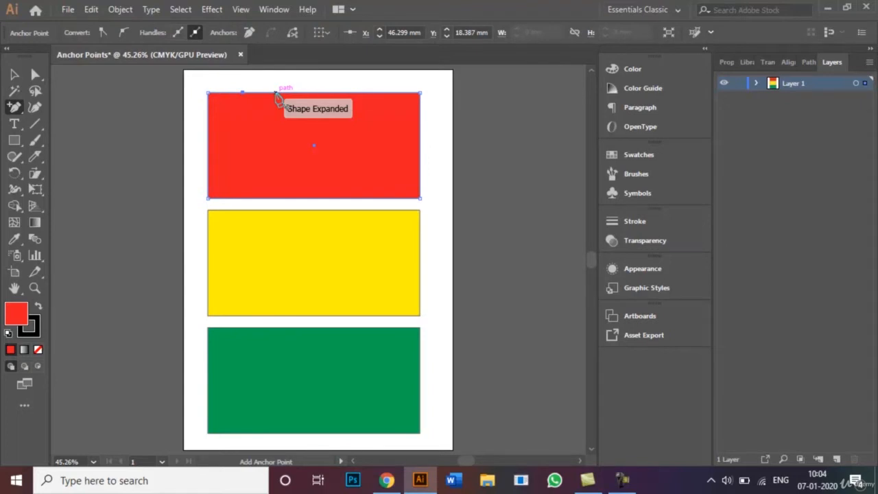
click(275, 93)
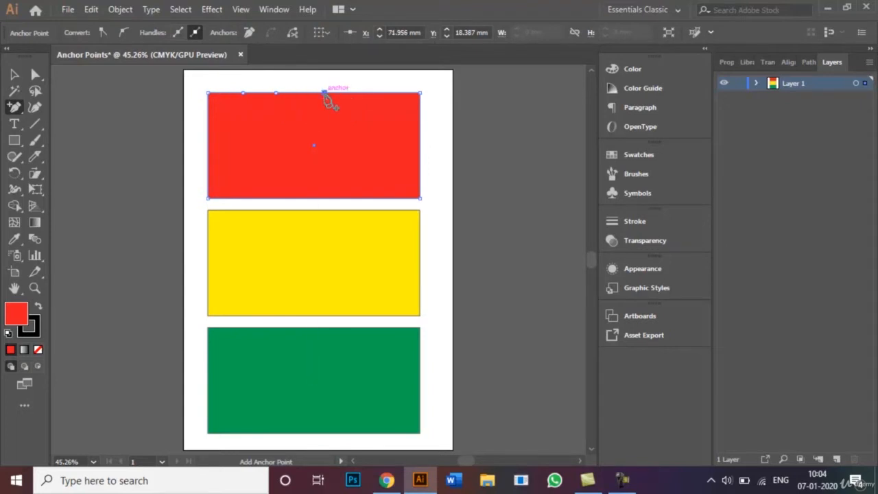
click(323, 93)
click(363, 92)
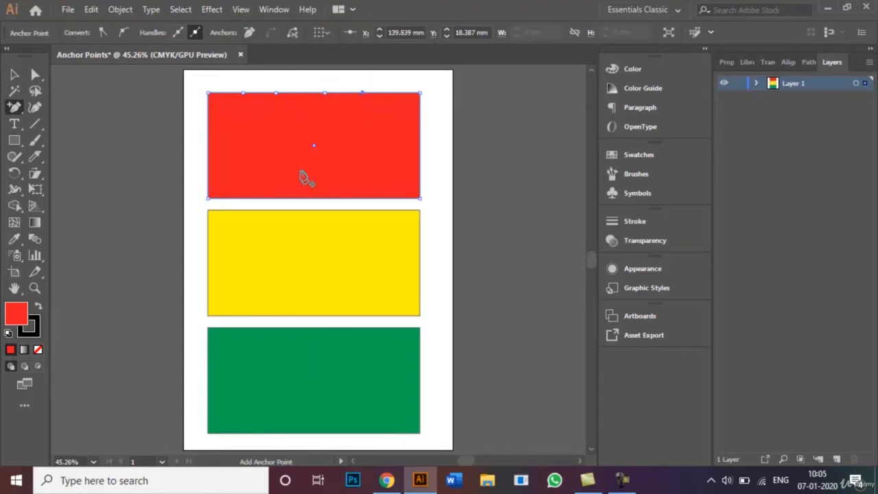
- Add anchor points to the red rectangle's other edges: two on the left, three on the right and four along the bottom
click(229, 198)
click(208, 149)
click(208, 119)
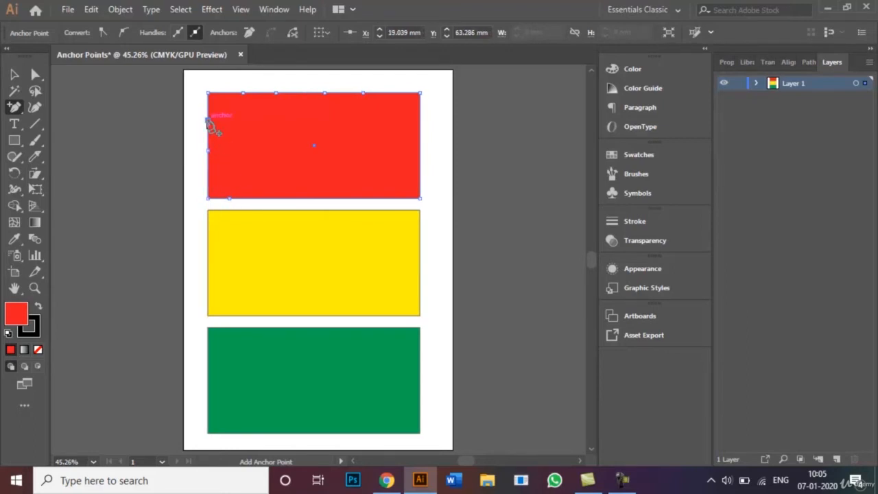
click(420, 112)
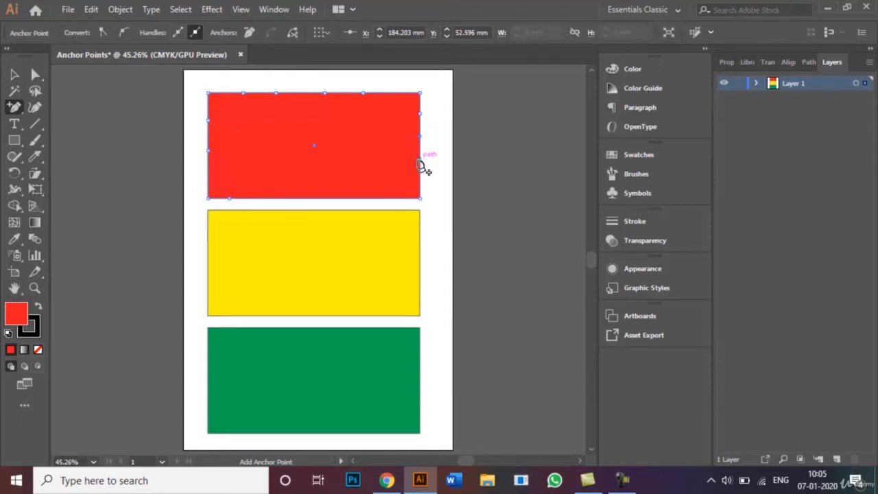
click(419, 163)
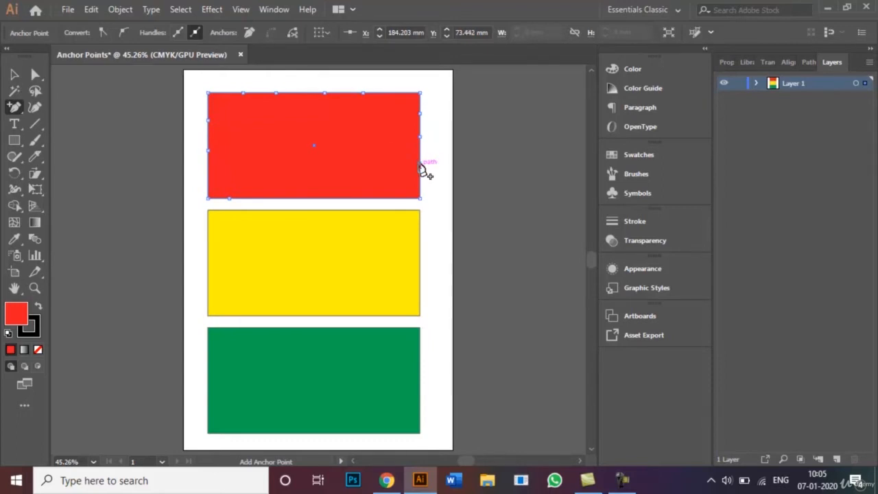
click(288, 199)
click(327, 199)
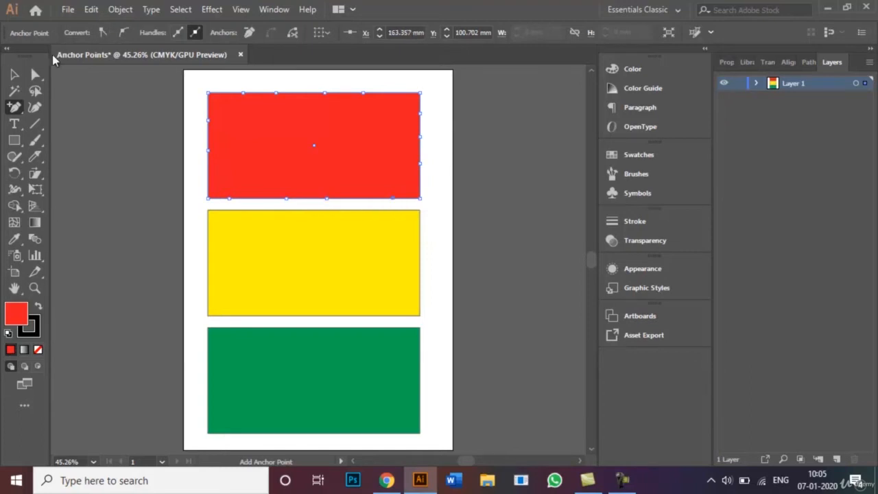
- Reshape the red rectangle's top edge with Direct Selection into a dip rounded about 23.32 mm and a raised hump rounded about 75.46 mm
click(36, 75)
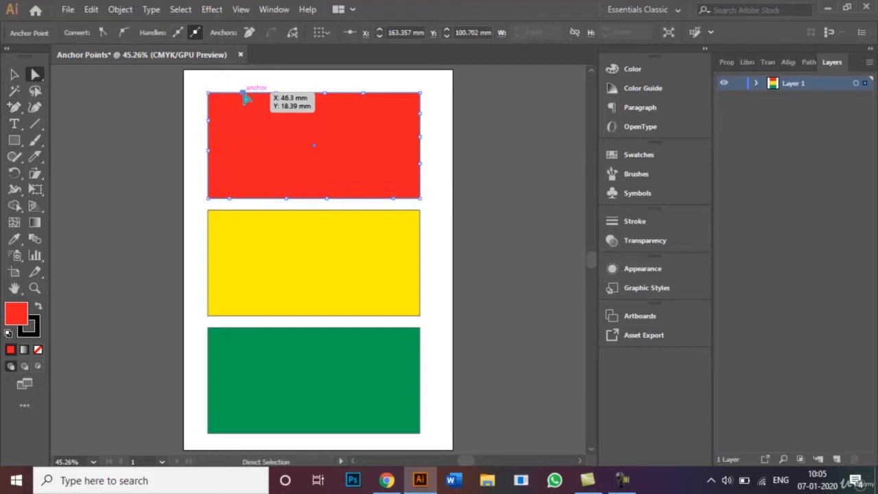
drag(245, 94, 243, 115)
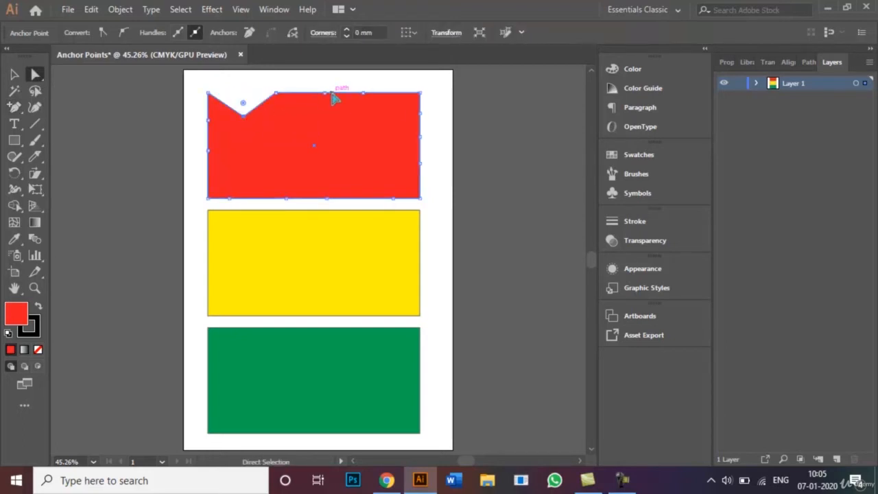
drag(328, 98, 321, 186)
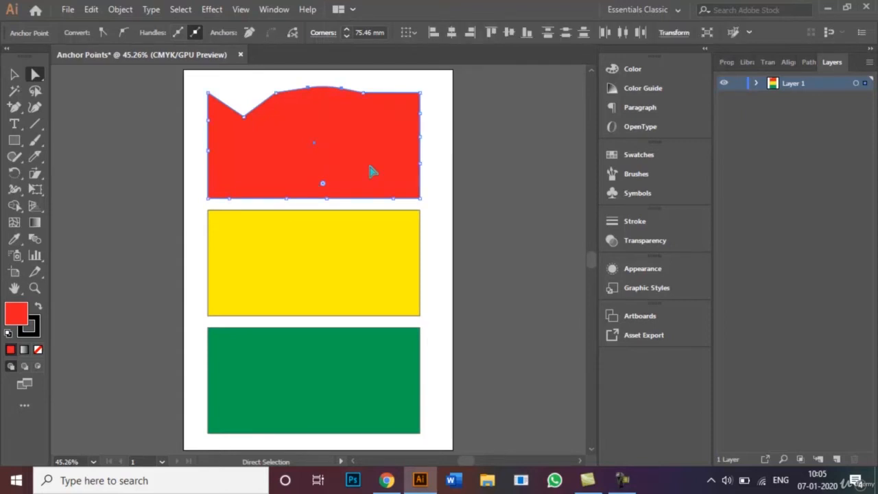
click(244, 115)
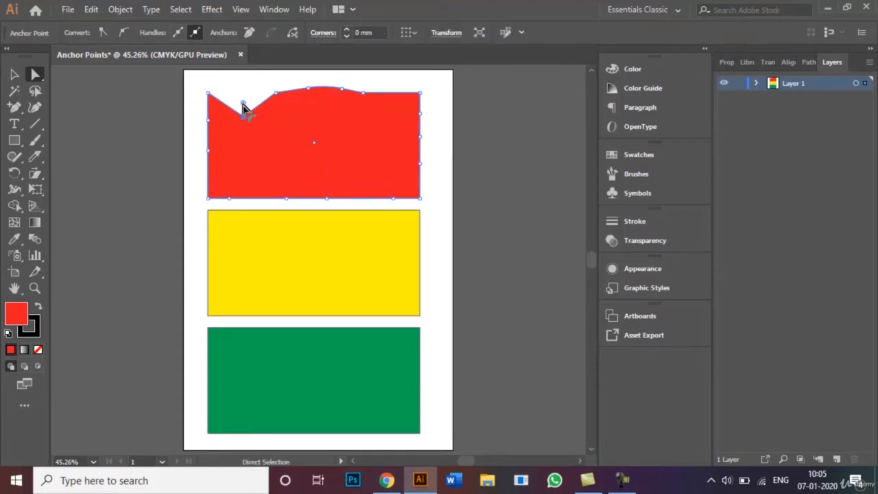
drag(243, 107, 233, 67)
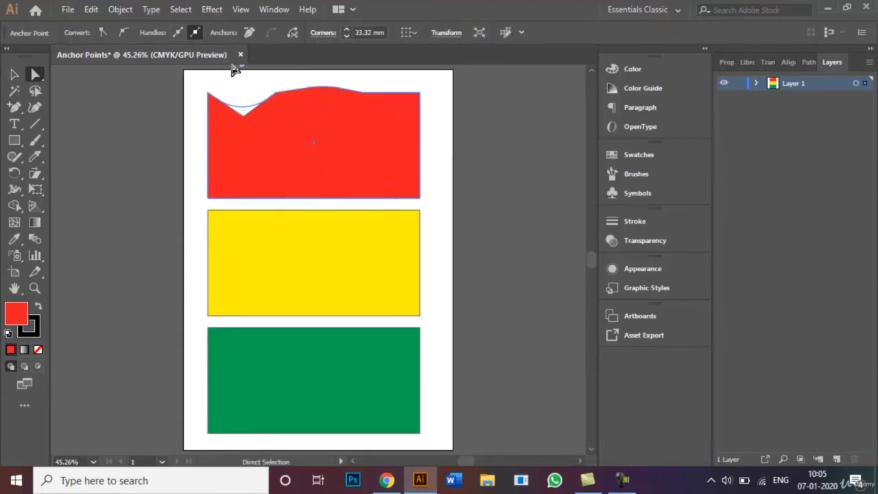
- Pull one anchor inward on the red shape's left edge to about X 46 mm, bottom edge to about Y 62 mm, and right edge, forming notches
click(210, 152)
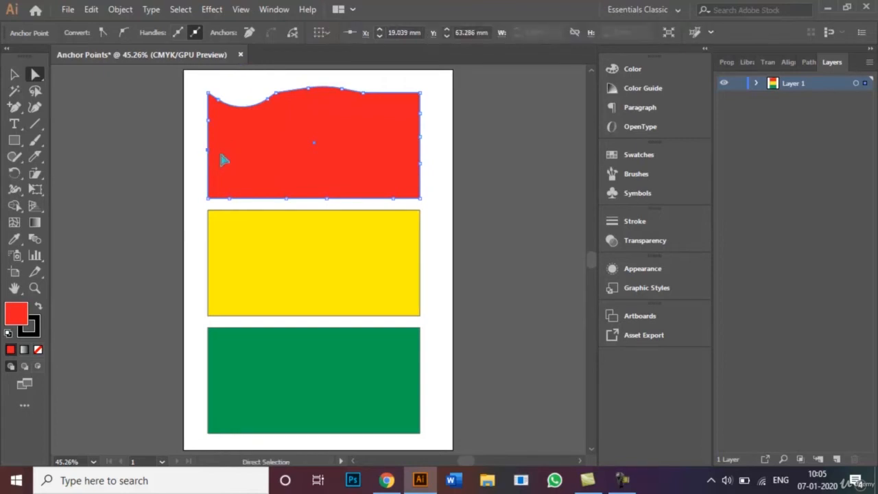
drag(209, 155, 241, 150)
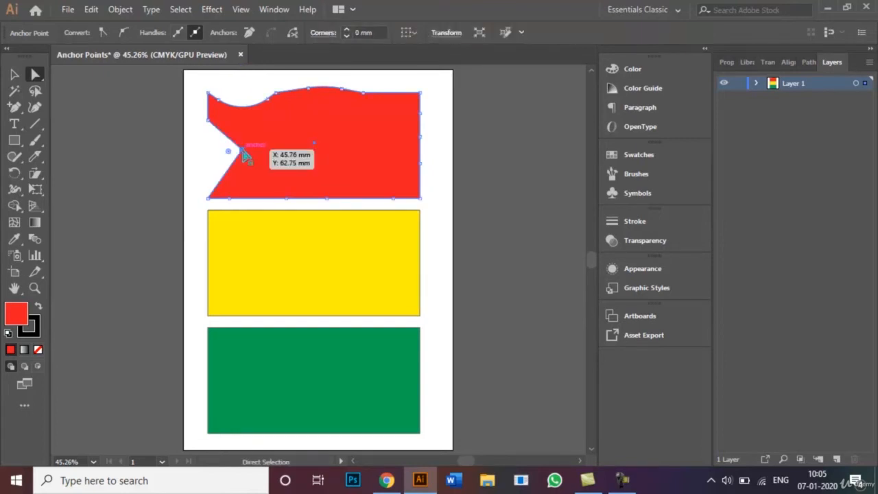
click(326, 200)
drag(327, 200, 326, 147)
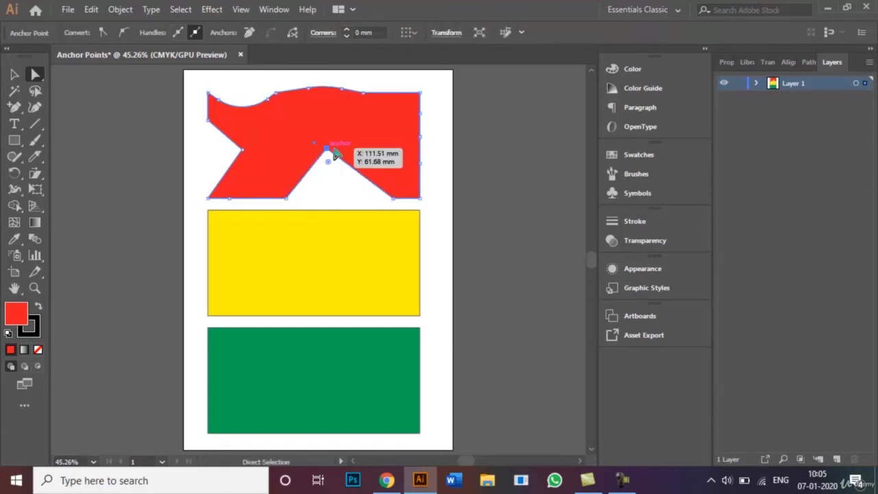
drag(421, 140, 381, 136)
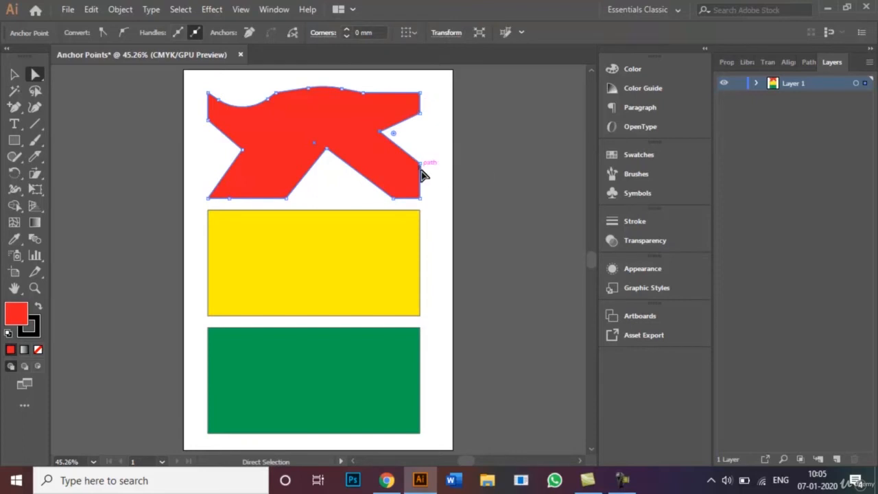
- Pull the red shape's bottom-right corner and leftmost added bottom-edge anchor inward as notches, and reshape the top-edge hump into a rounded dip
drag(420, 199, 359, 143)
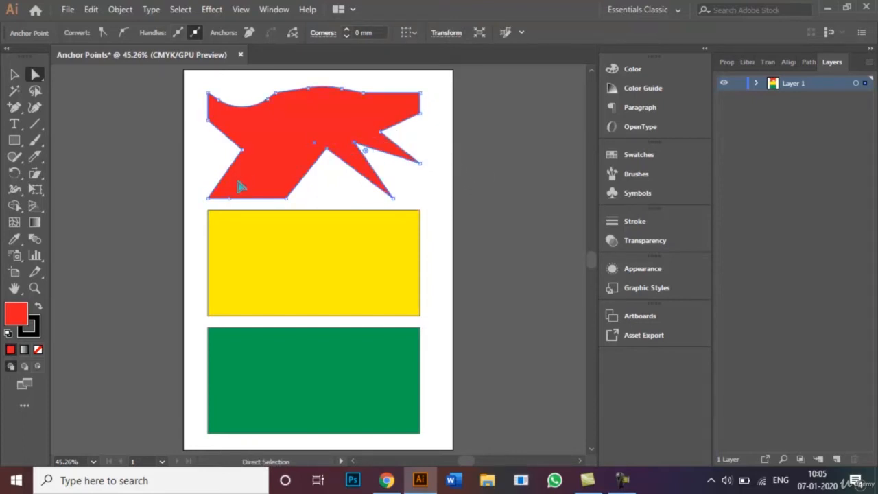
click(228, 199)
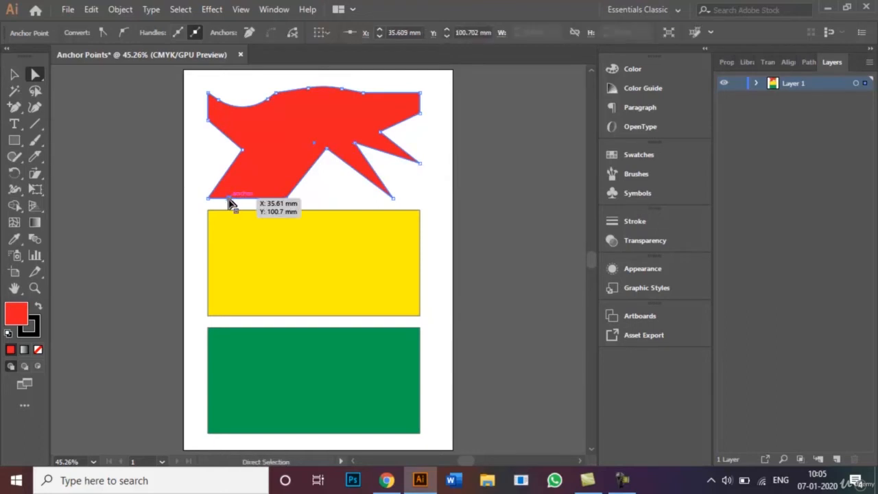
drag(230, 202, 281, 142)
drag(318, 89, 306, 75)
- Round the red shape's leftmost bottom notch to about 19.69 mm and round the notch beside it into an arch
click(281, 144)
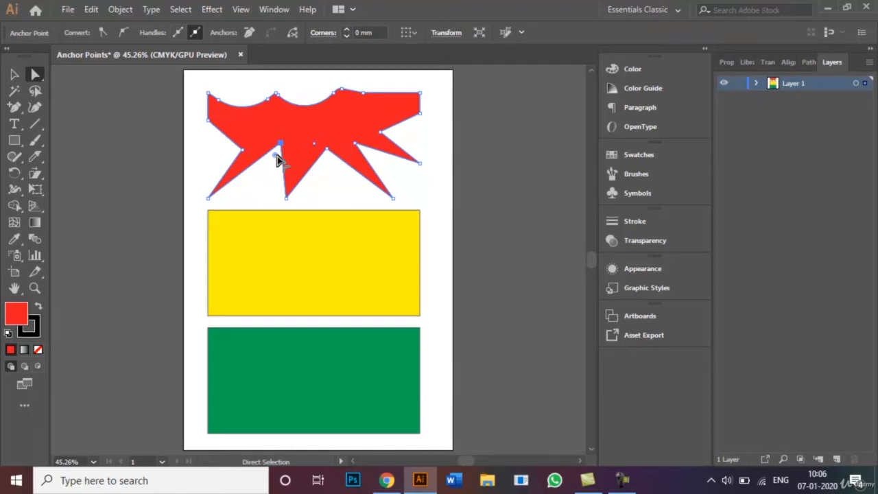
drag(277, 160, 264, 192)
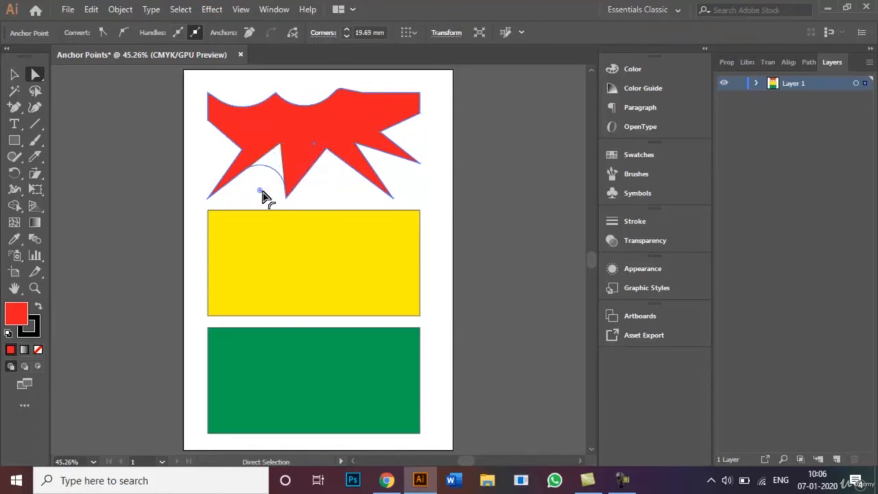
click(326, 149)
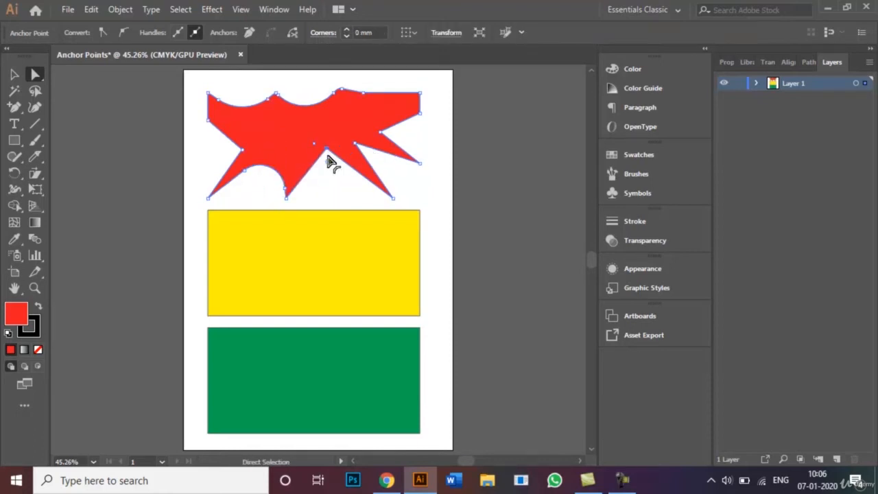
drag(328, 166, 288, 139)
- Round the red shape's lower middle tip to about 3.39 mm and its bottom-left tip to about 5.48 mm, leaving the shape deselected
click(287, 200)
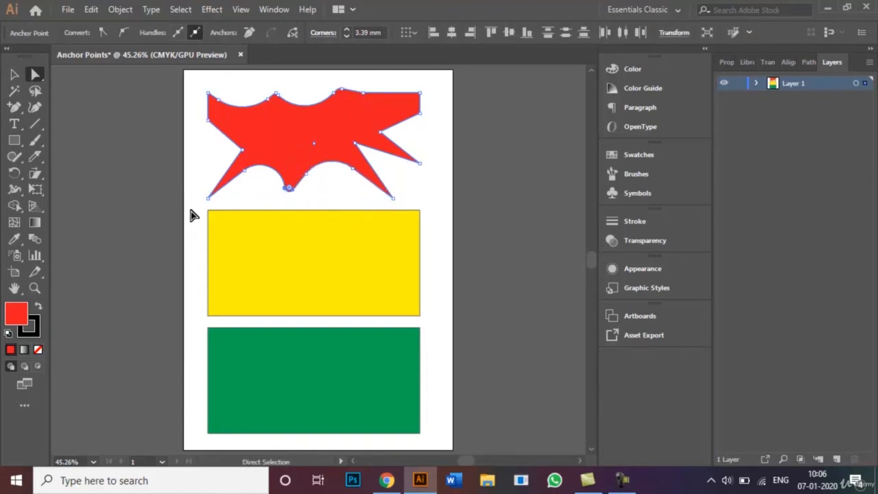
click(209, 199)
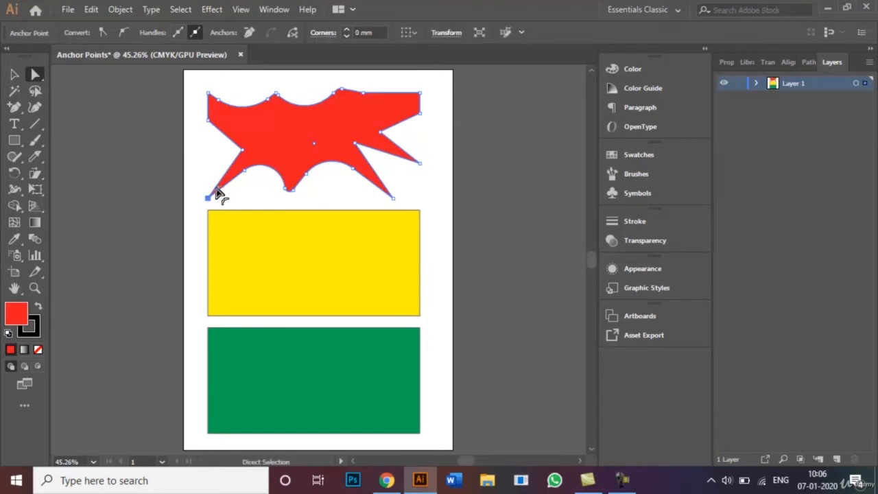
drag(218, 195, 275, 151)
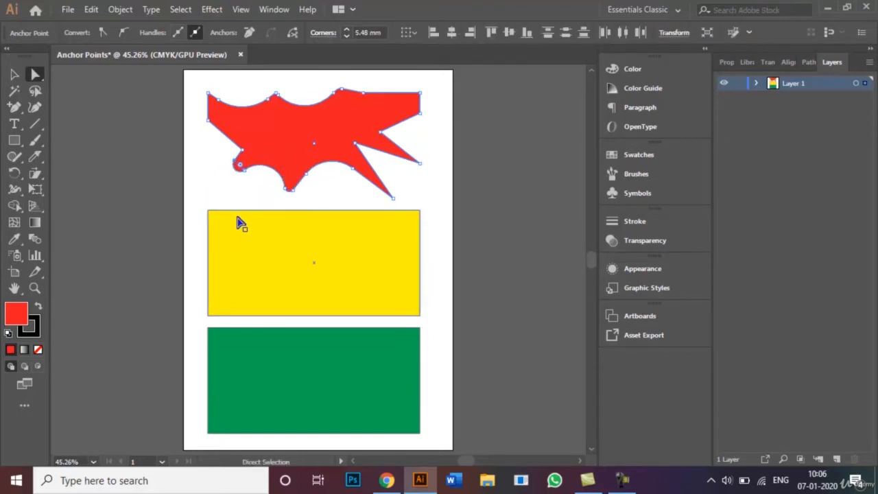
click(14, 74)
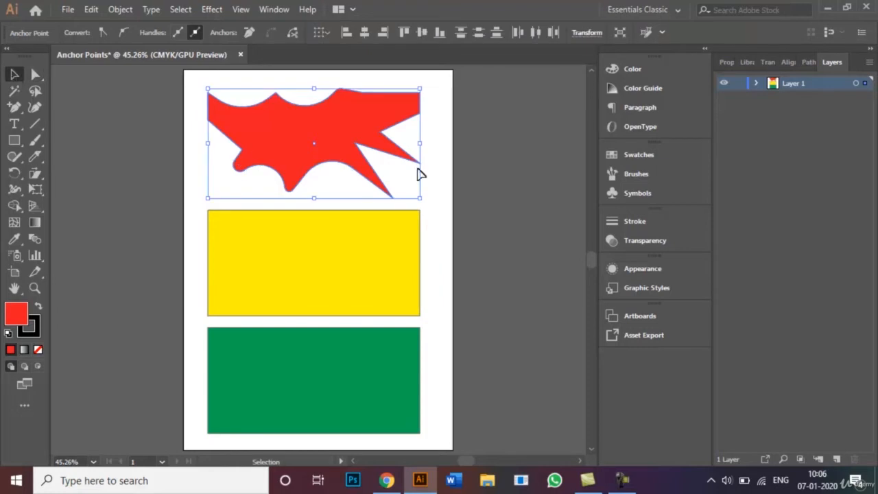
click(450, 167)
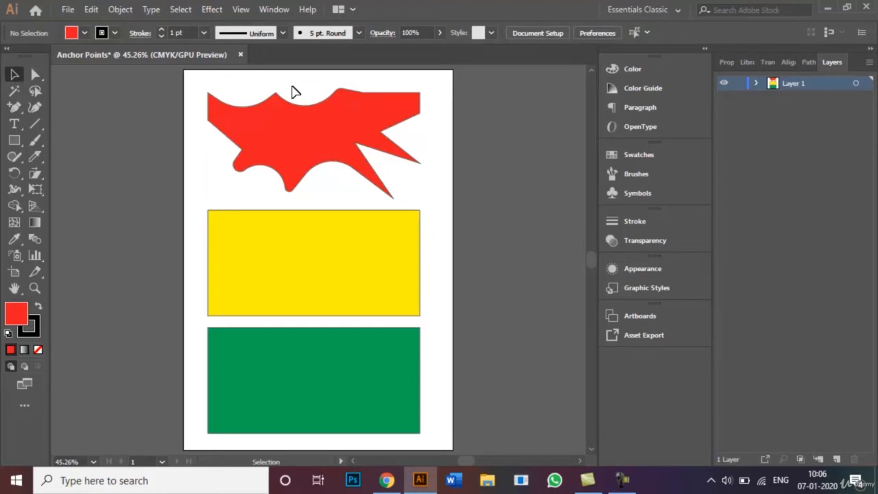
- Delete the yellow rectangle's bottom-left corner anchor with the Delete Anchor Point tool
click(12, 113)
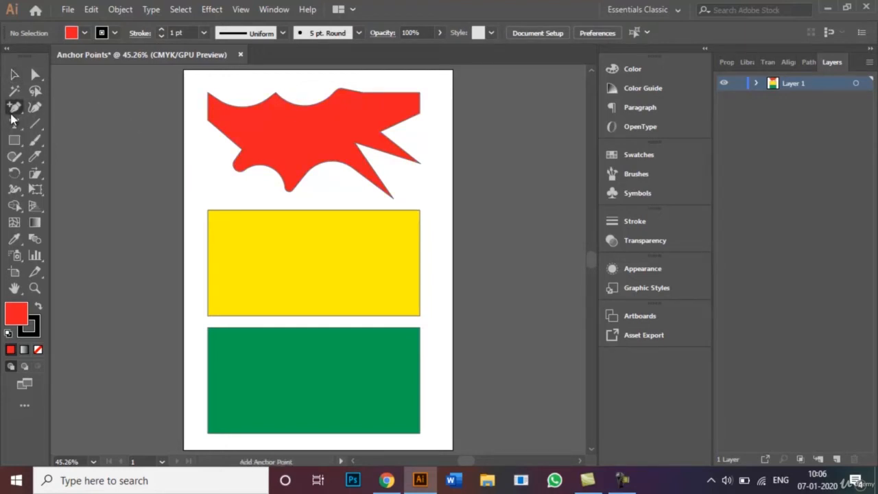
click(11, 114)
click(14, 74)
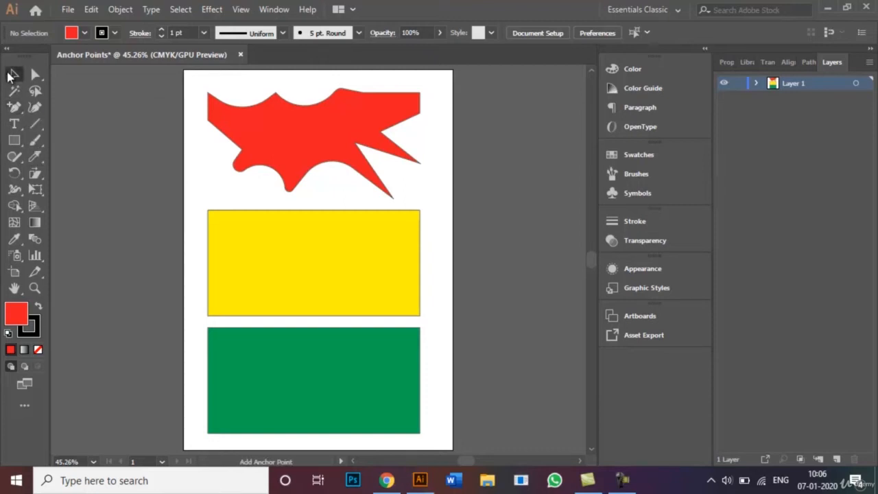
click(230, 251)
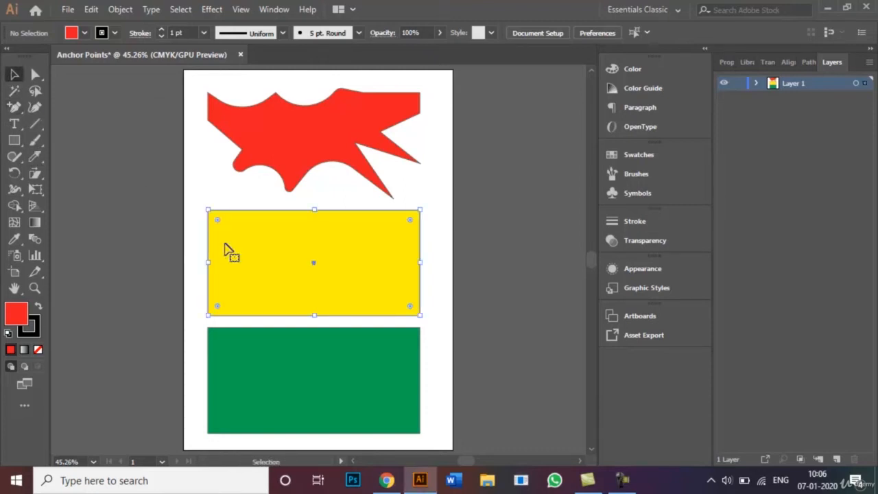
click(14, 109)
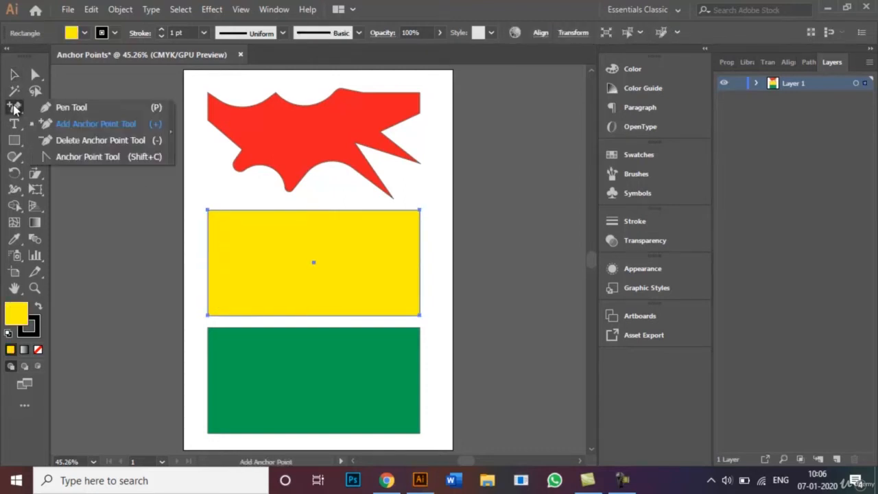
click(103, 141)
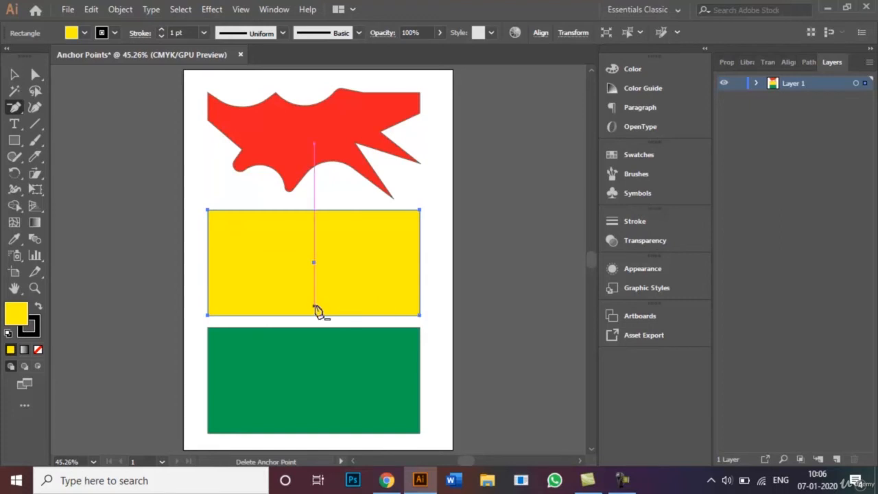
click(209, 316)
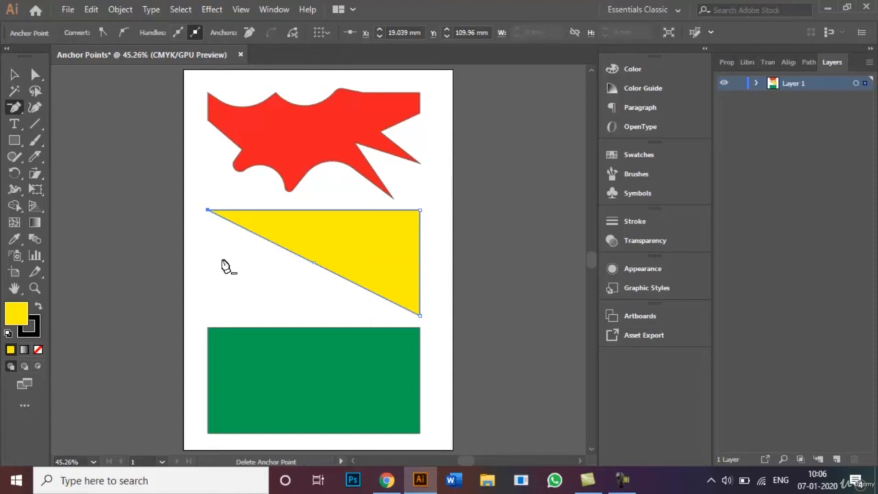
- Add two anchor points each to the yellow triangle's top and right edges, and pull one inward on each, to about X 123 mm and X 151 mm
click(17, 114)
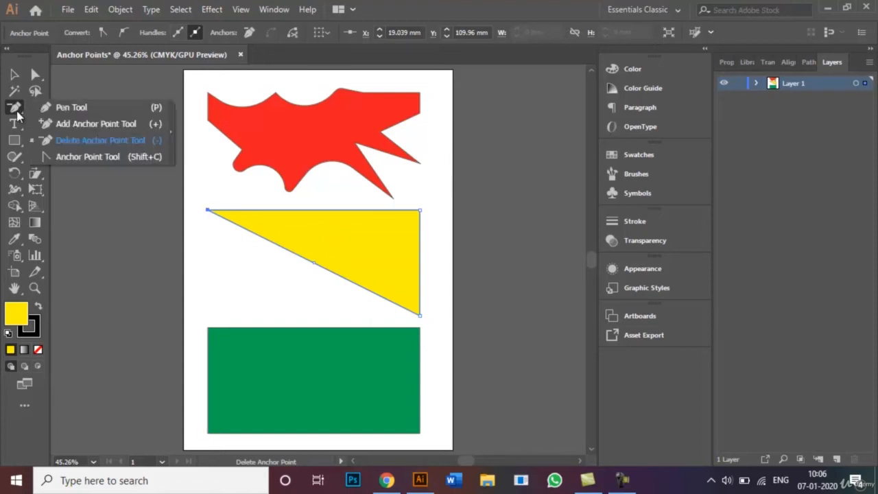
click(73, 123)
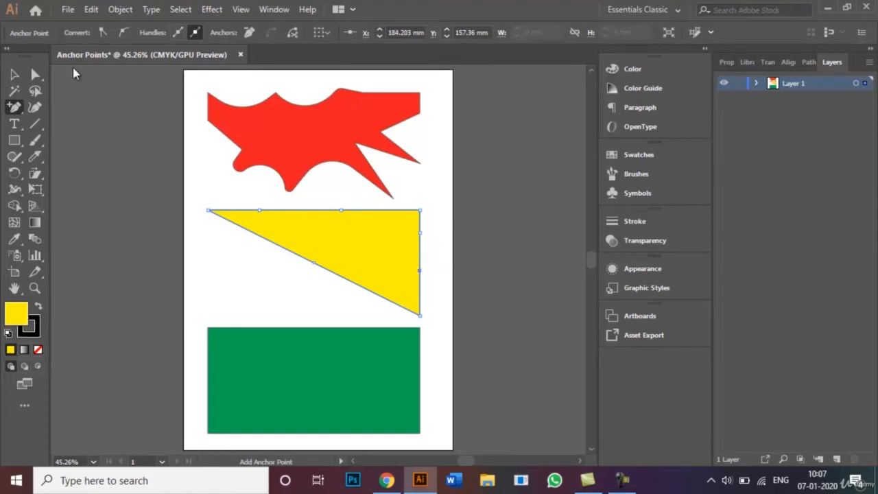
click(14, 75)
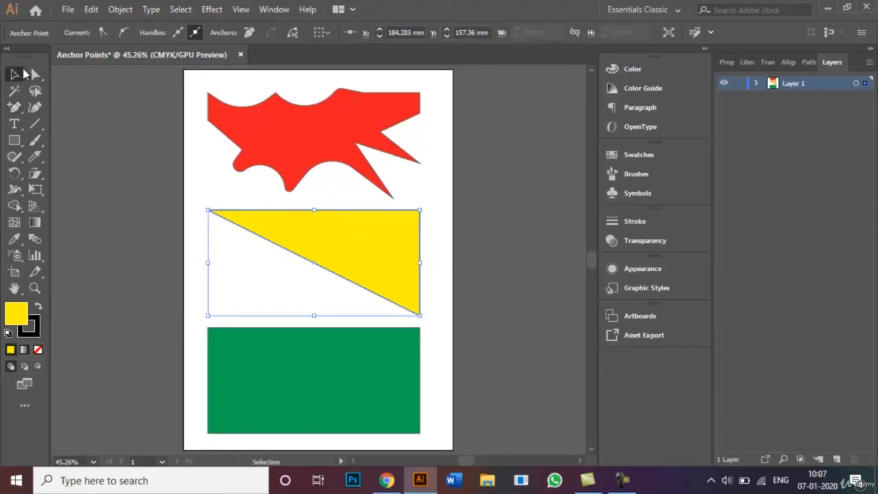
click(34, 74)
drag(346, 213, 342, 220)
drag(342, 242, 341, 241)
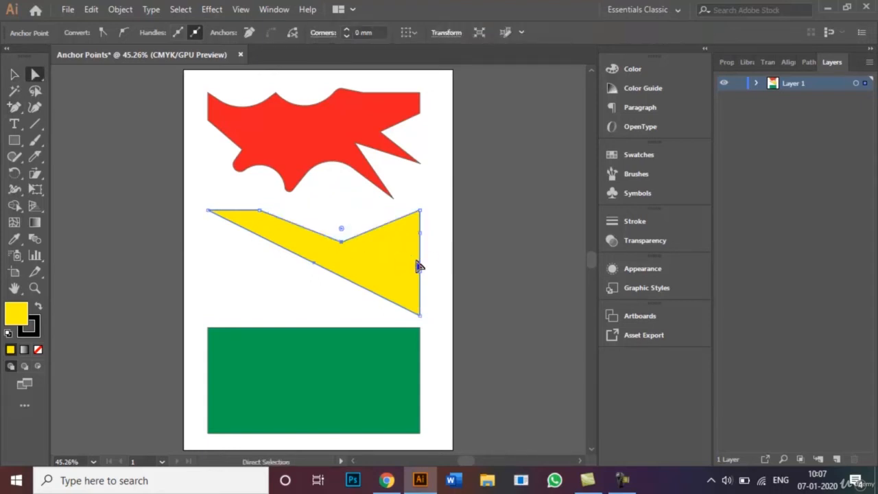
drag(421, 272, 376, 263)
- Delete all four added anchor points from the yellow shape's top and right edges with the Delete Anchor Point tool
click(17, 112)
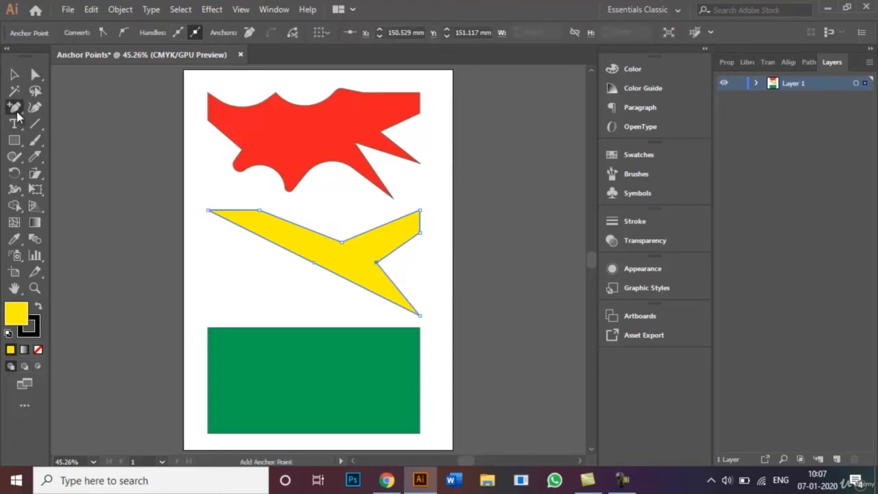
click(98, 140)
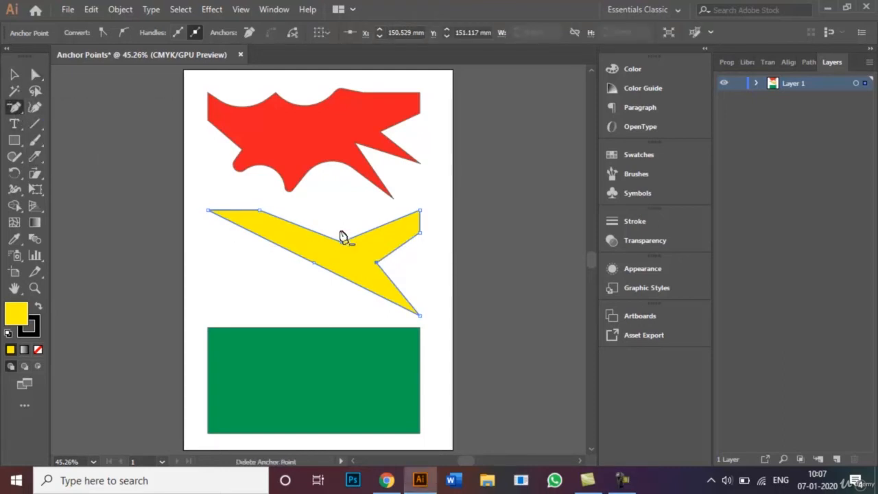
click(376, 263)
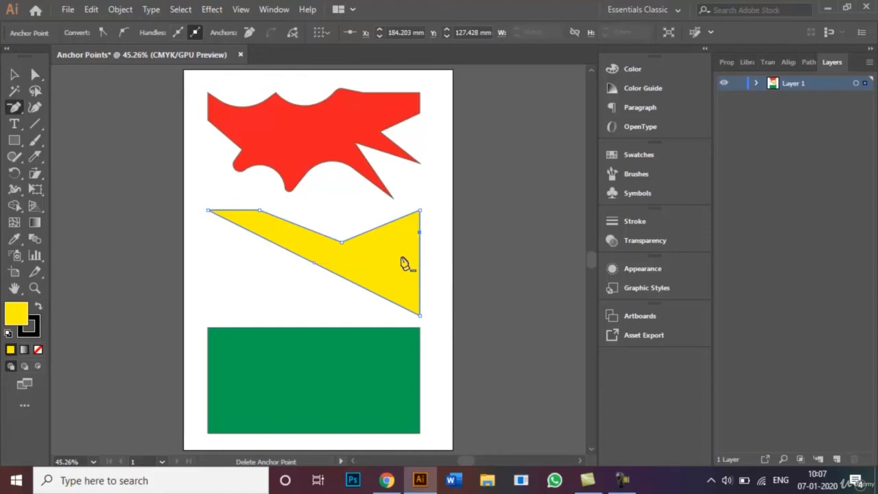
click(259, 210)
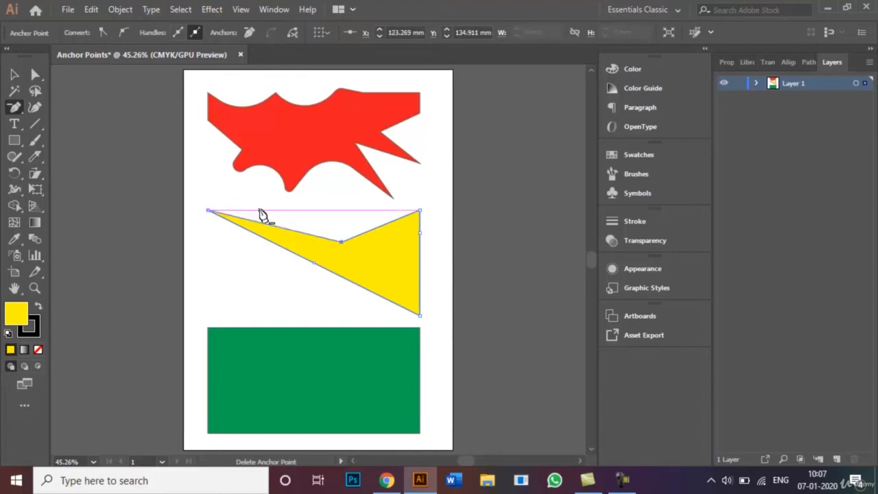
click(312, 264)
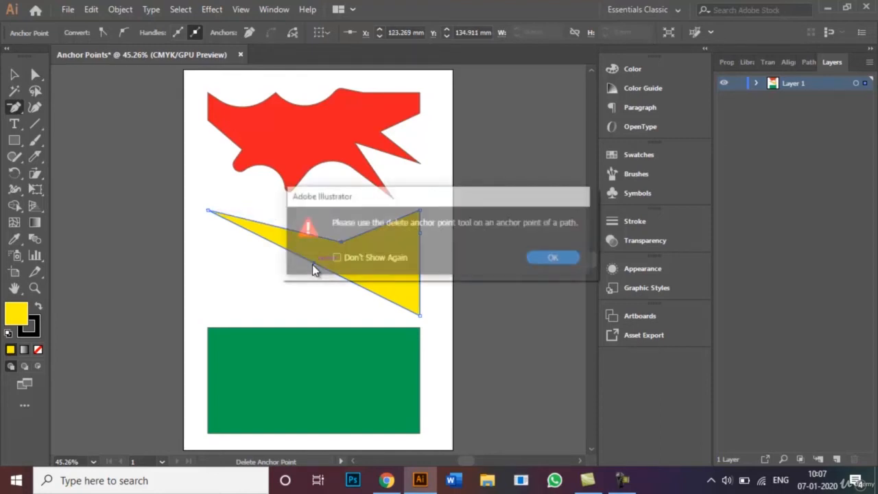
click(554, 259)
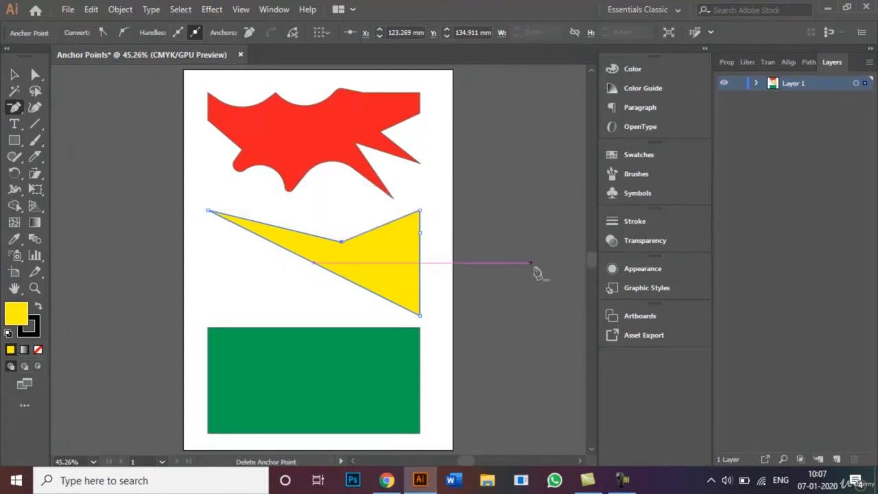
click(419, 234)
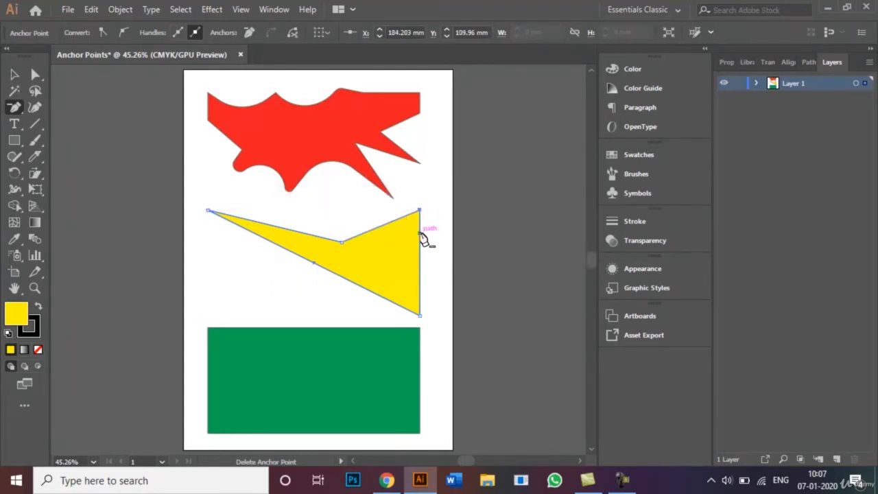
click(341, 243)
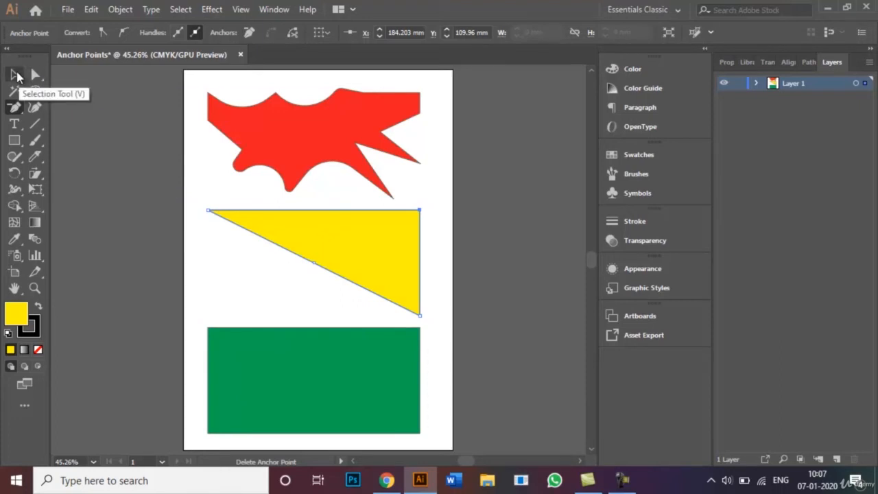
- Select the green rectangle and add three spaced anchor points along its top edge with the Add Anchor Point tool
click(18, 114)
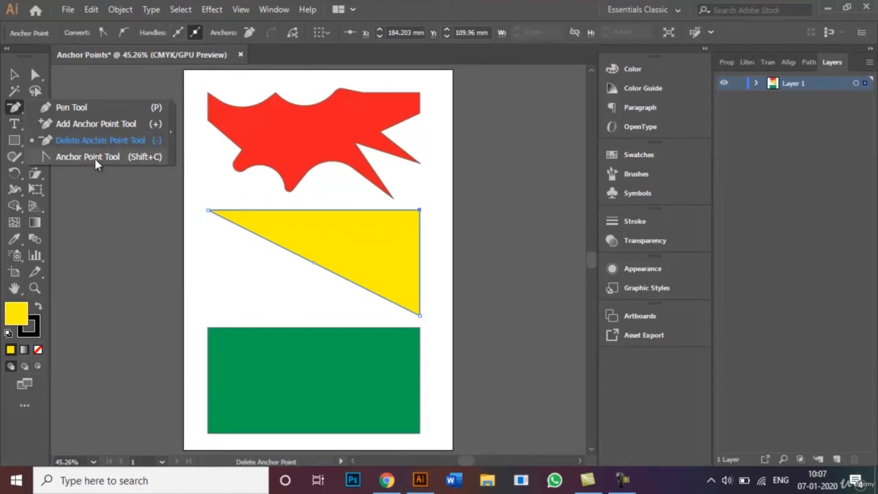
click(13, 78)
click(255, 360)
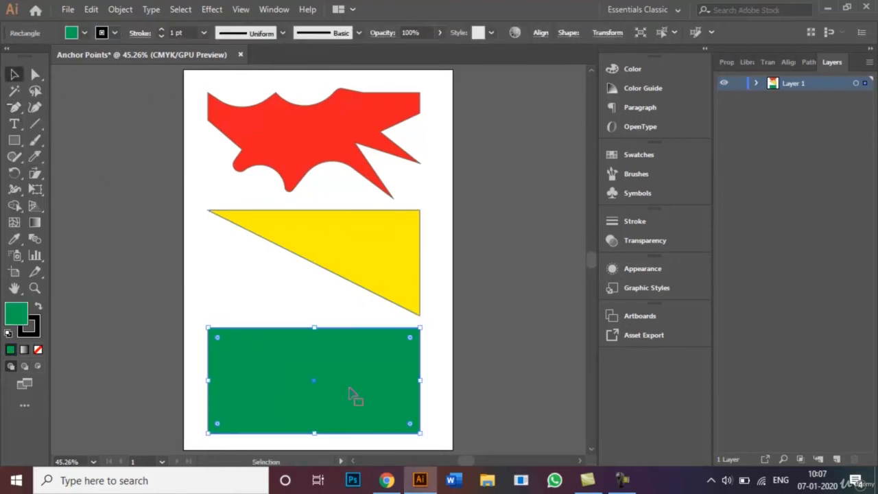
click(16, 109)
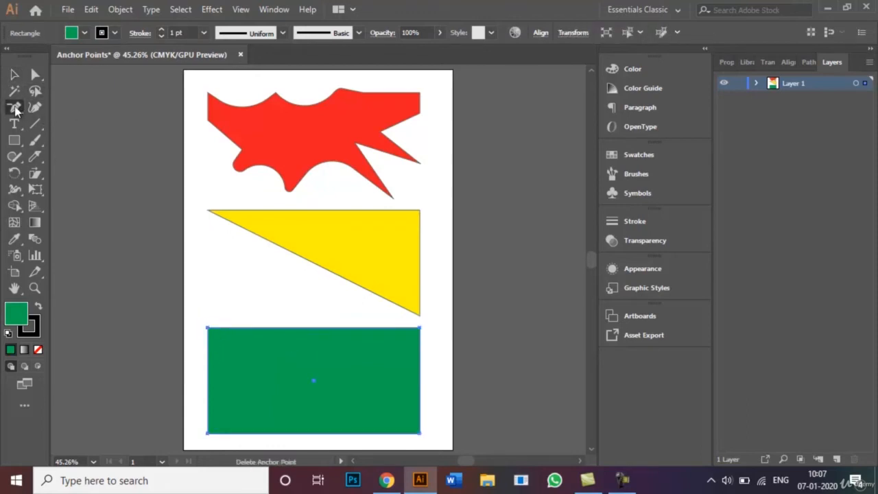
drag(16, 109, 90, 123)
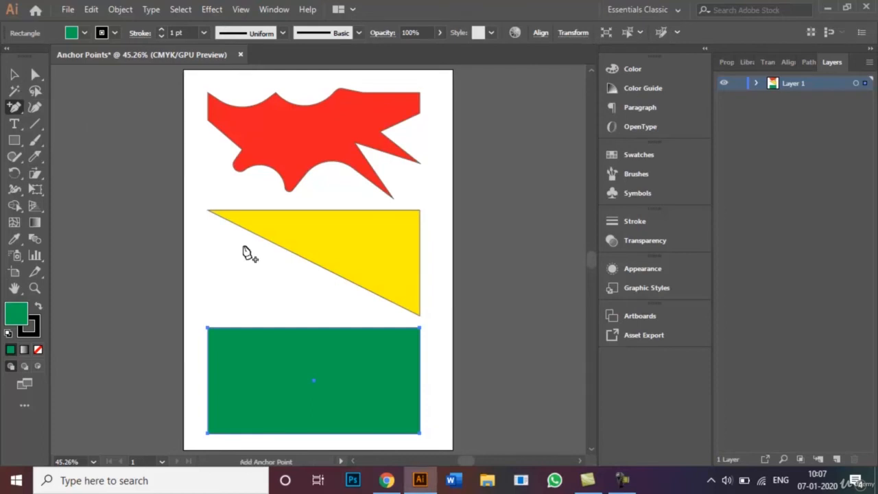
click(259, 328)
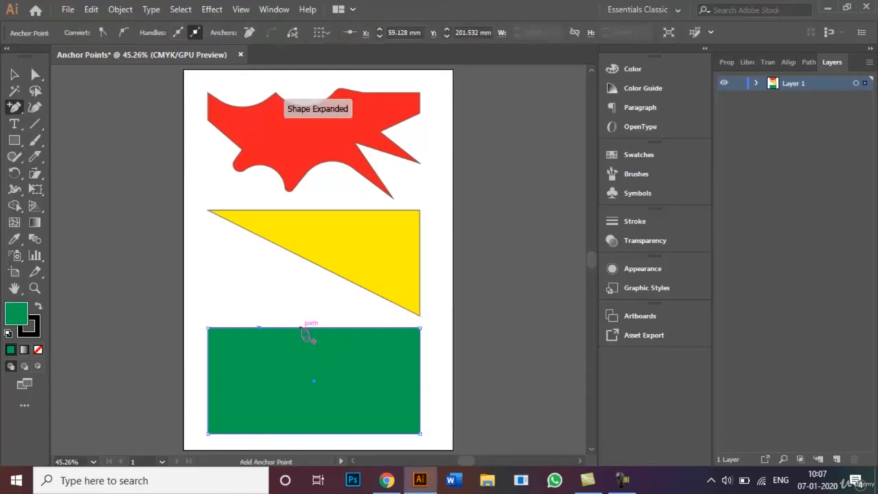
click(314, 328)
click(372, 328)
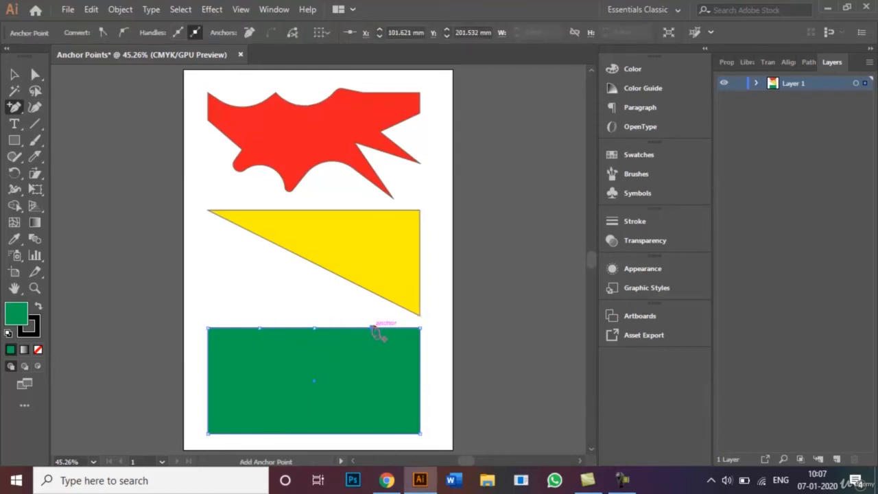
- Add four anchor points along the green rectangle's bottom edge and two each on its right and left edges
click(228, 433)
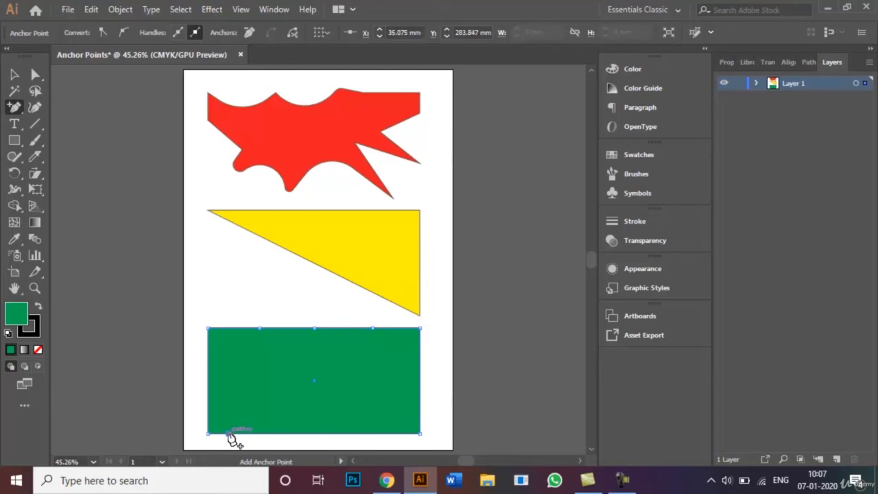
click(283, 433)
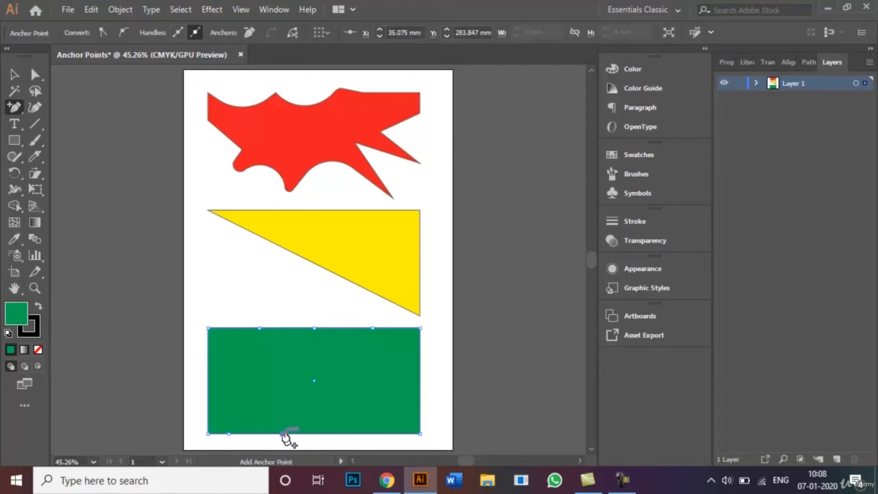
click(333, 433)
click(370, 433)
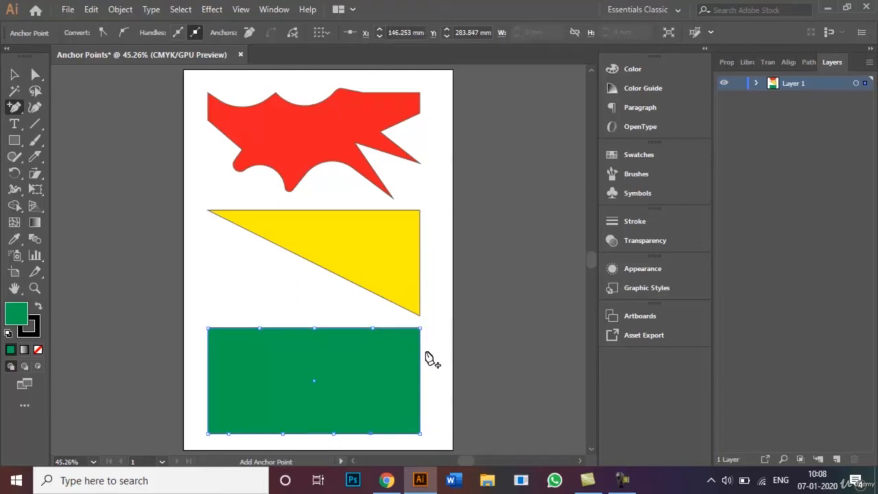
click(420, 388)
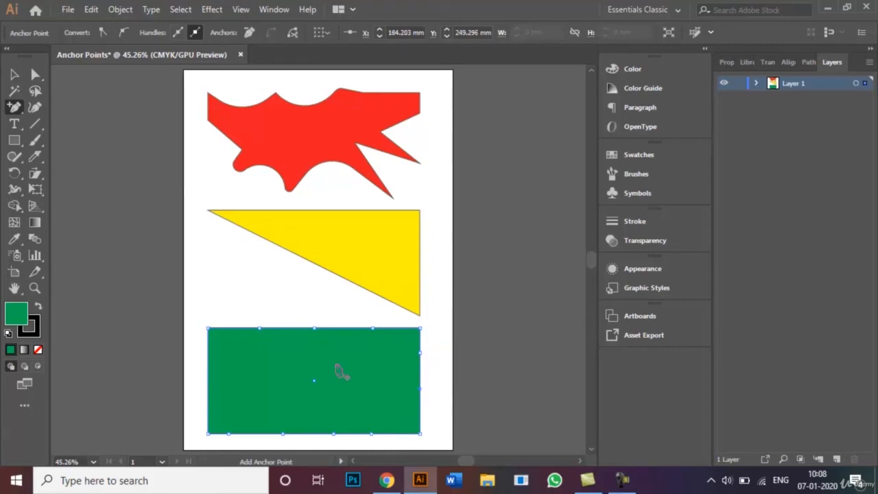
click(208, 346)
click(207, 390)
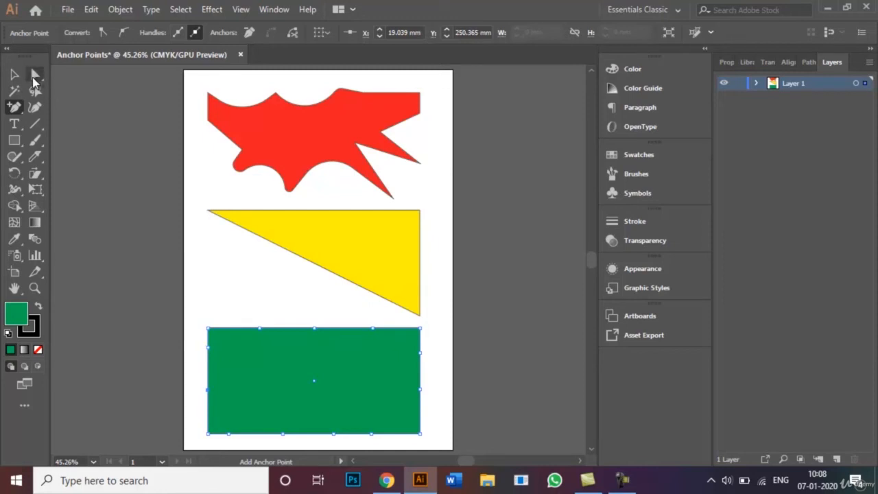
- With the Anchor Point tool, curve the green shape's leftmost added top point, lower left-edge point and second added bottom point from the left
click(21, 106)
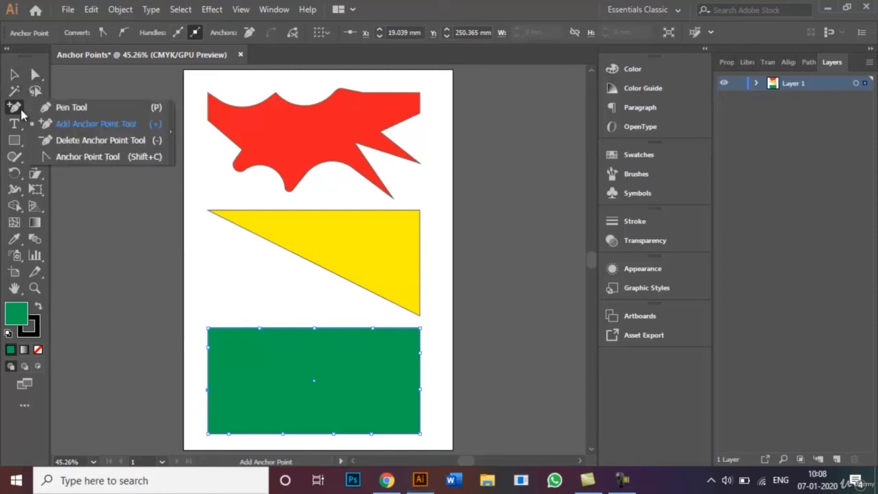
click(90, 156)
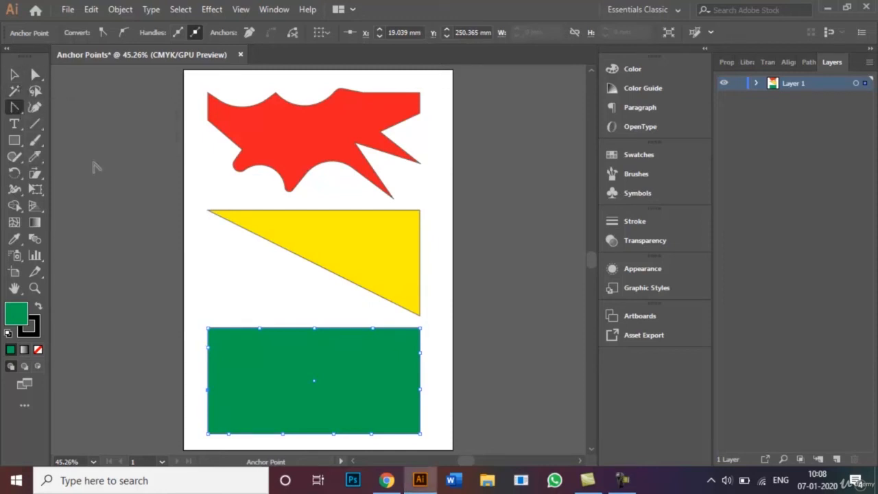
click(259, 328)
drag(259, 328, 236, 298)
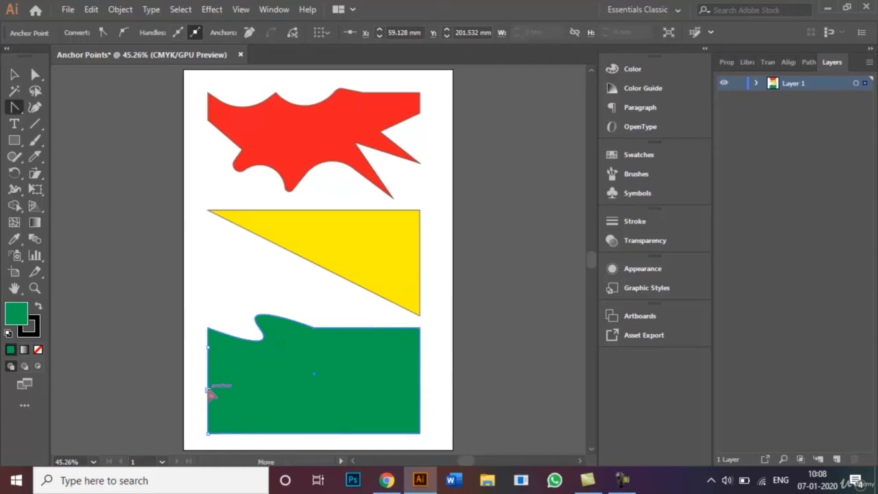
drag(208, 390, 191, 366)
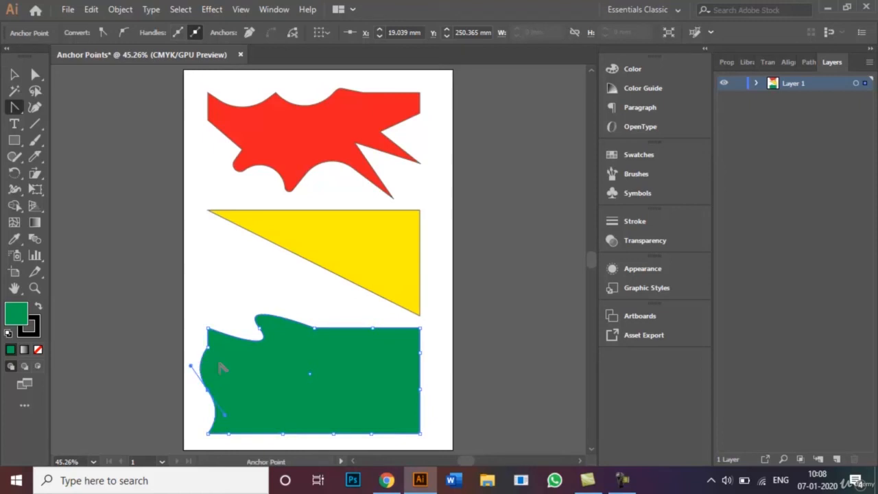
click(283, 434)
drag(284, 434, 264, 421)
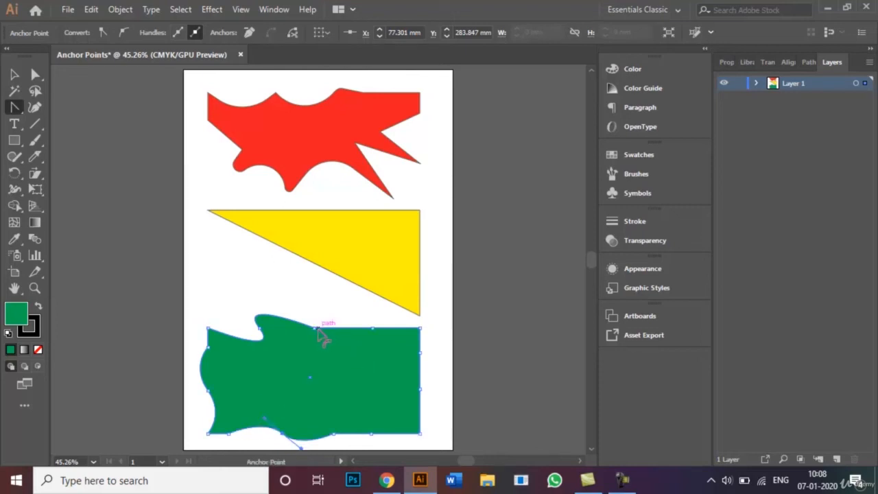
- Curve the green shape's middle top point, lower right-edge point, rightmost added bottom point and top-right corner, leaving the shape deselected
drag(314, 330, 314, 304)
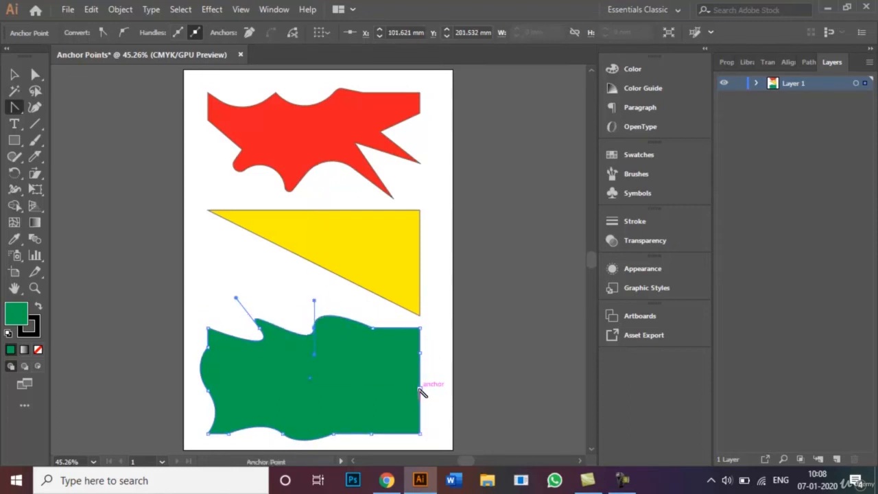
drag(420, 389, 388, 369)
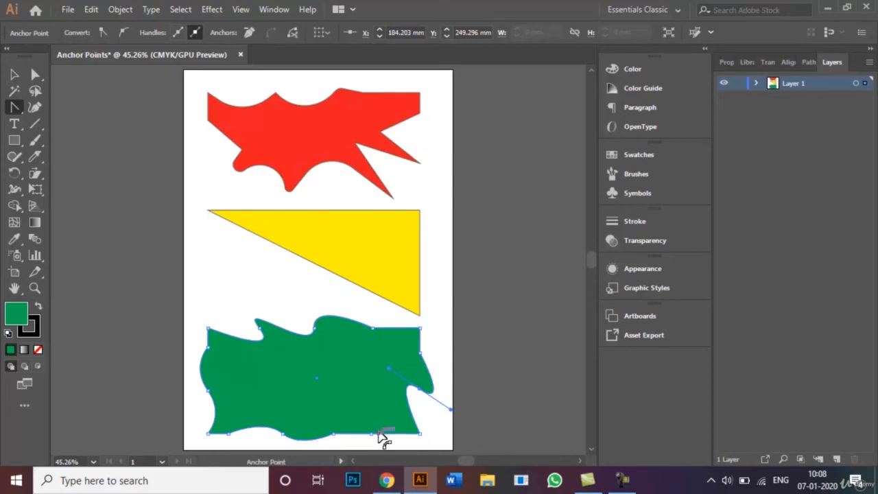
drag(373, 434, 371, 410)
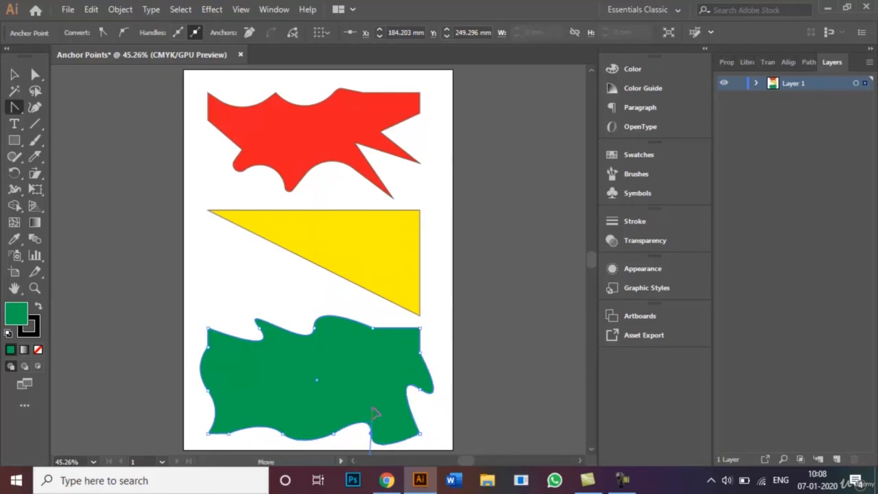
drag(419, 328, 403, 355)
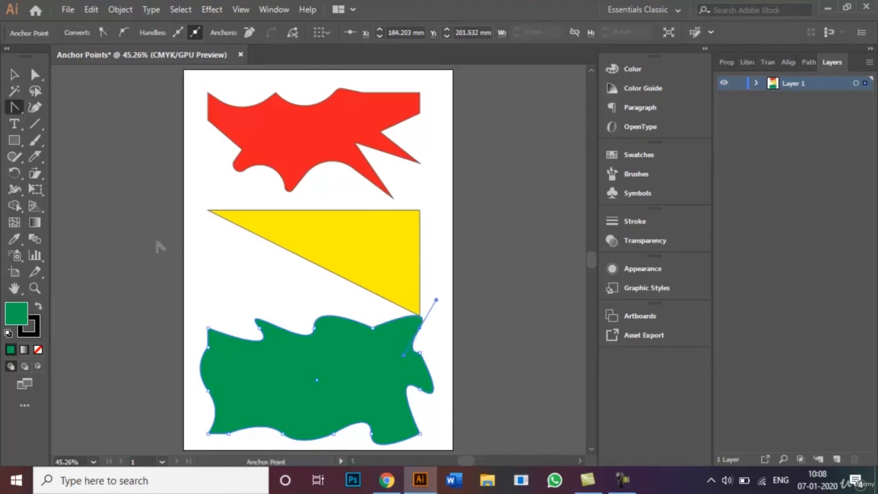
click(14, 74)
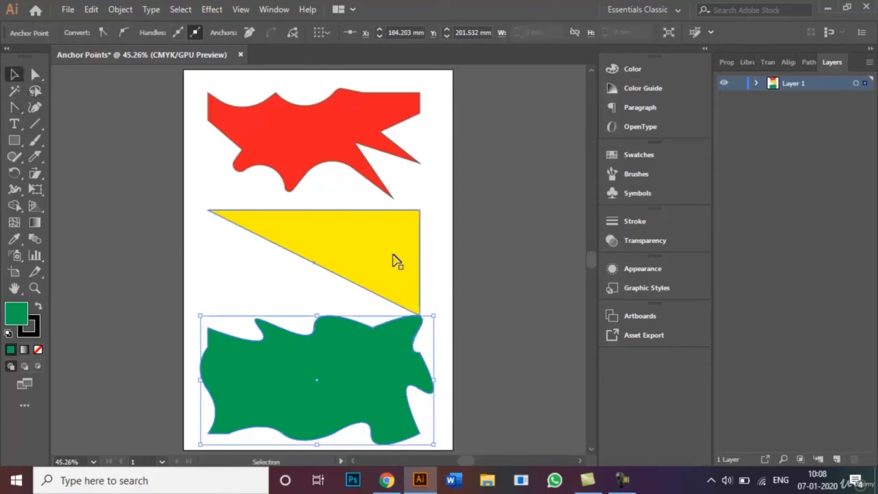
click(472, 303)
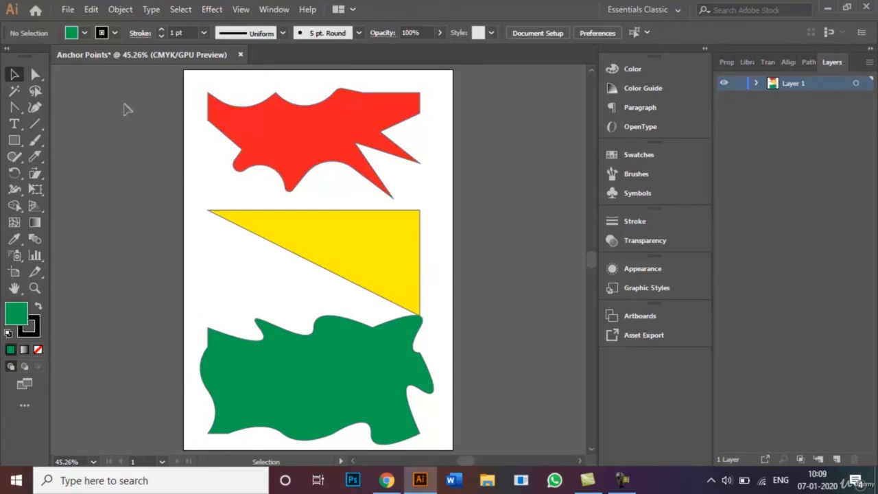
click(68, 9)
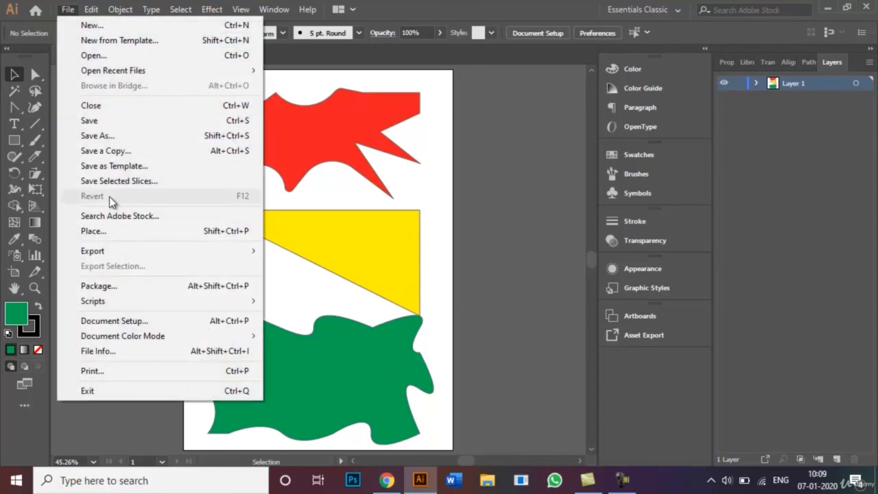
click(130, 136)
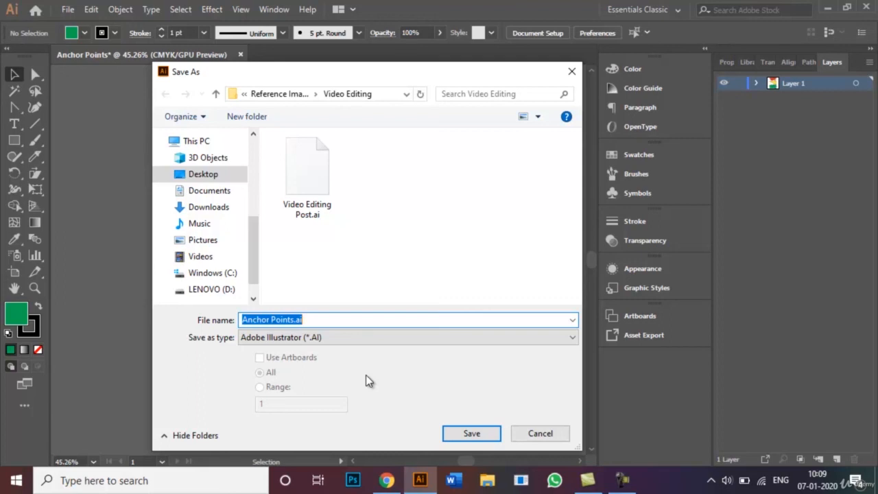
click(542, 433)
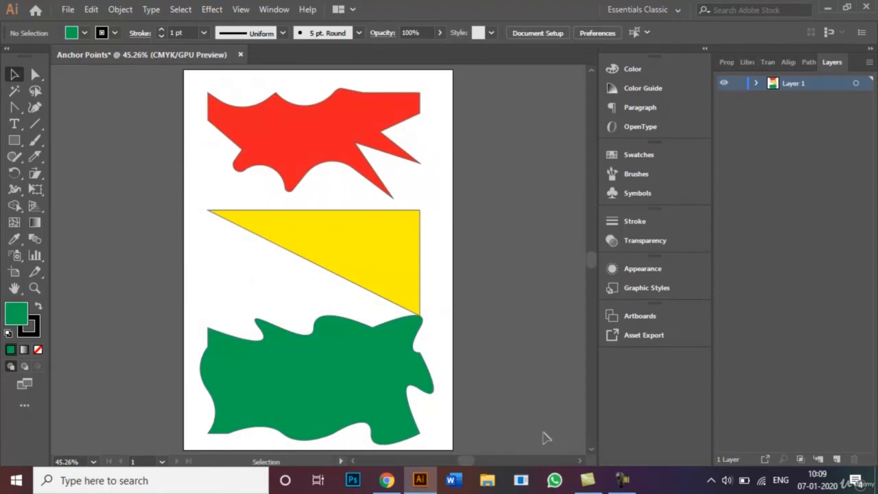